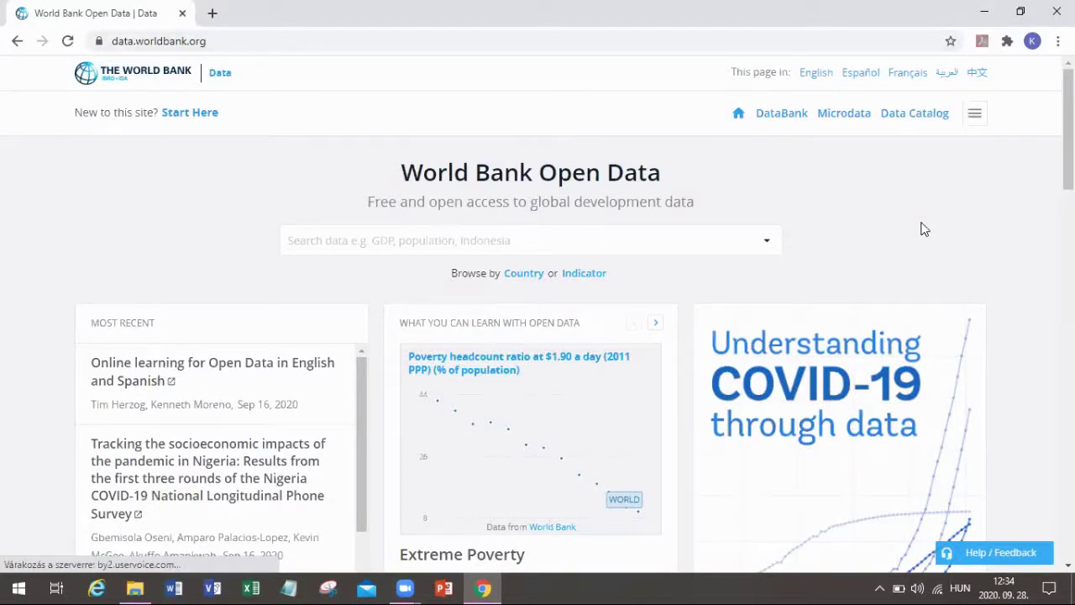
Search the World Bank data for "gdp growth" and open the GDP growth (annual %) indicator
click(542, 238)
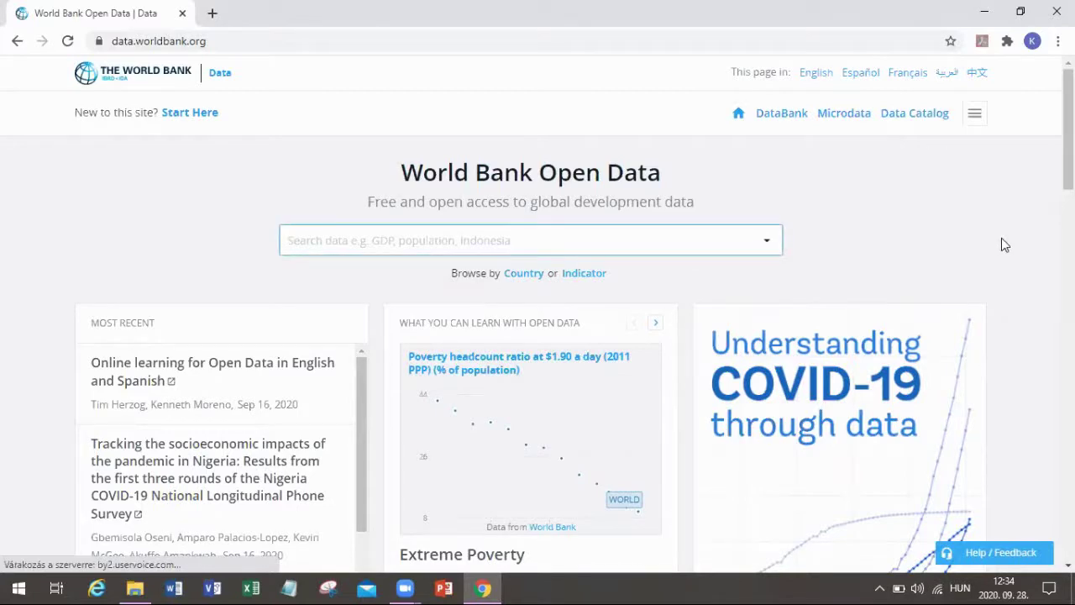
scroll(1001, 244, down, 6)
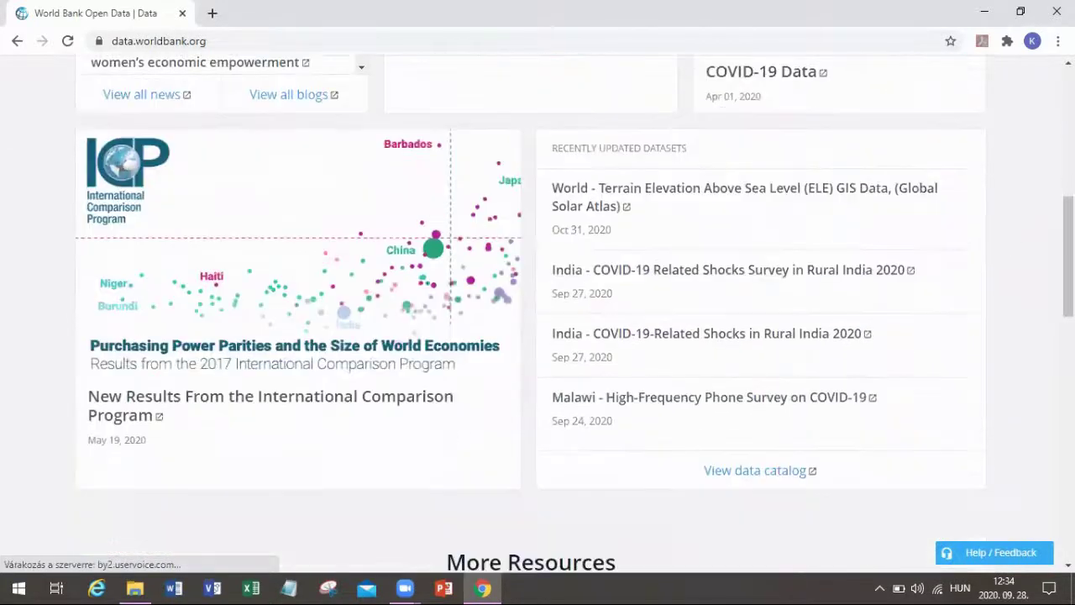
scroll(538, 302, down, 3)
scroll(496, 204, down, 3)
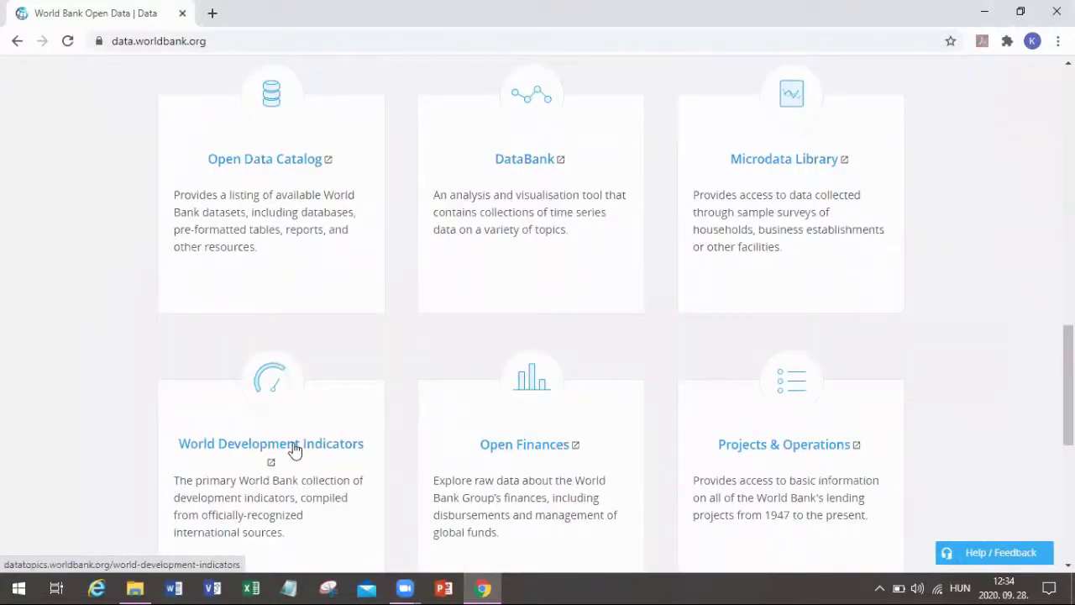
scroll(914, 348, up, 5)
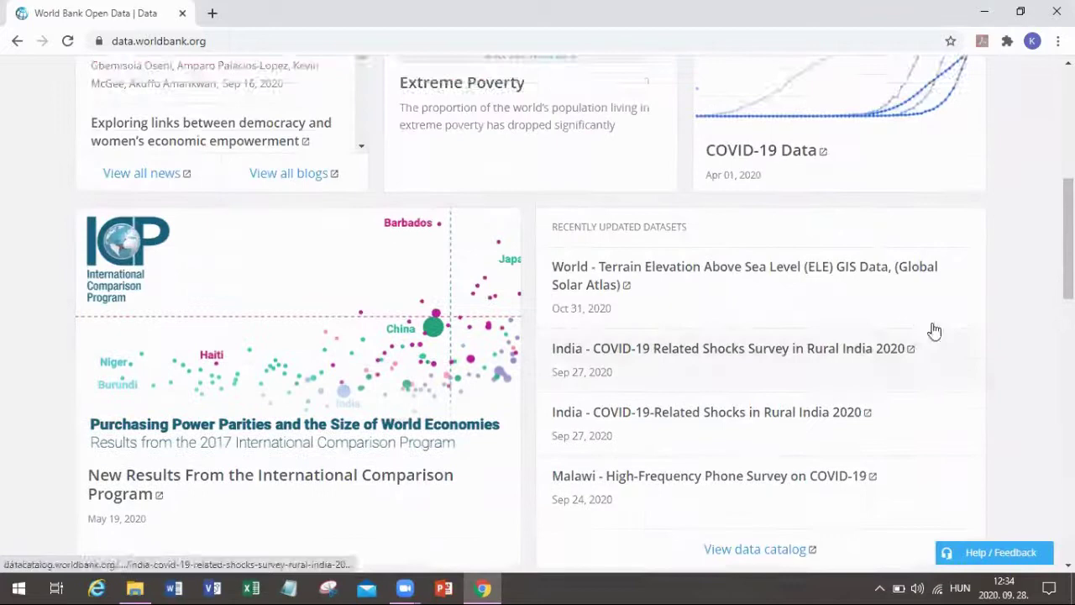
scroll(935, 330, up, 5)
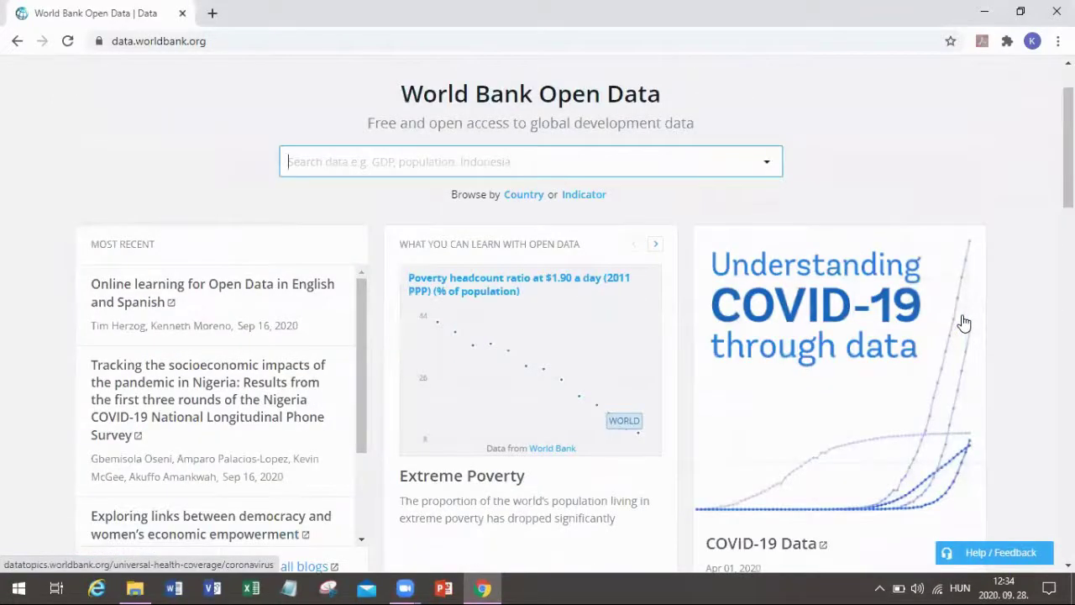
scroll(964, 323, up, 1)
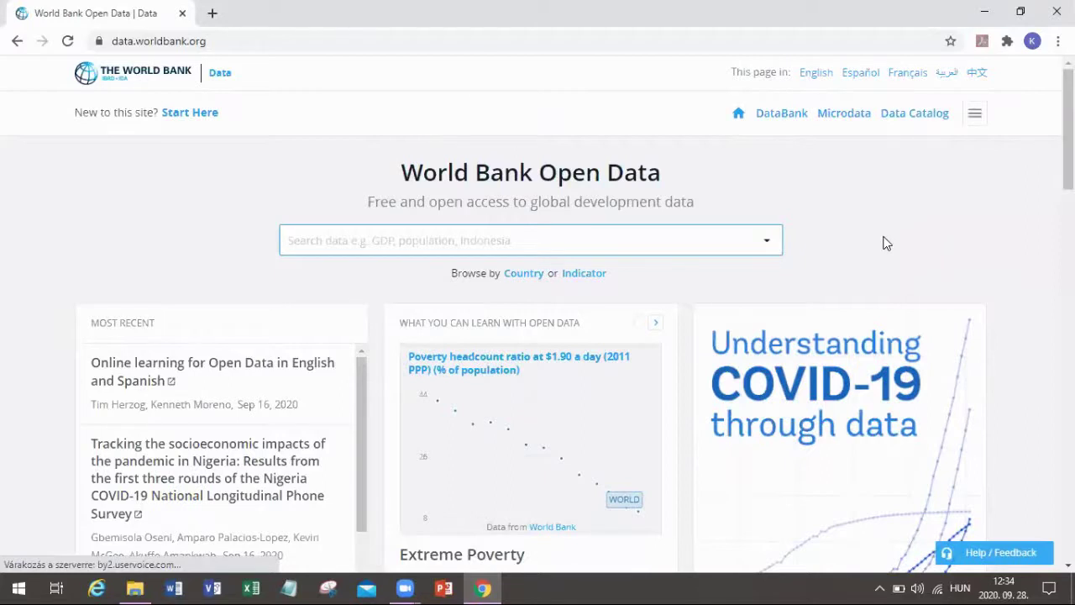
text(gdp )
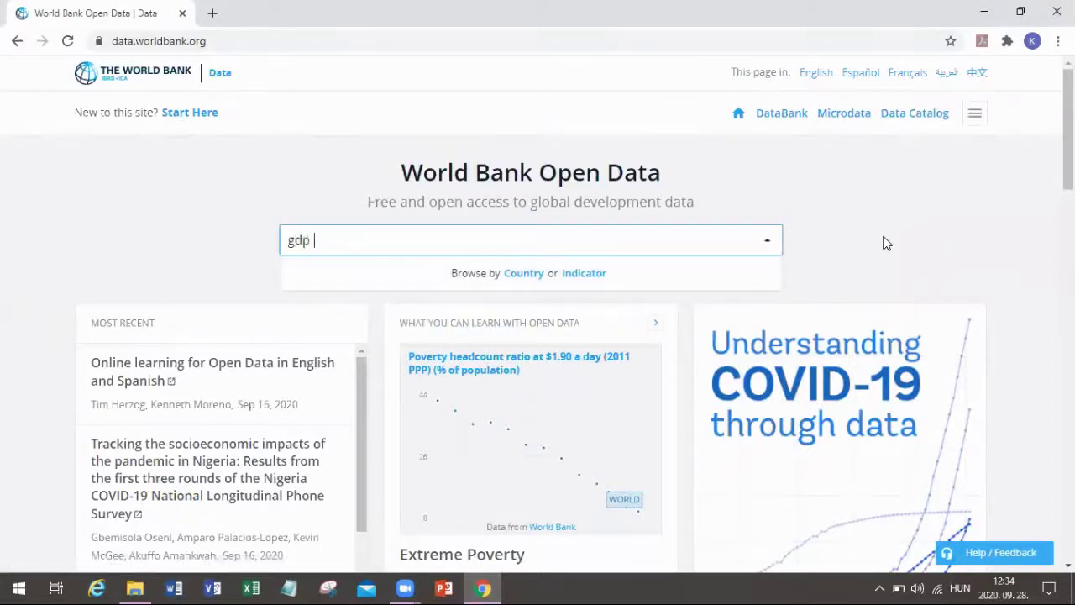
text(growth)
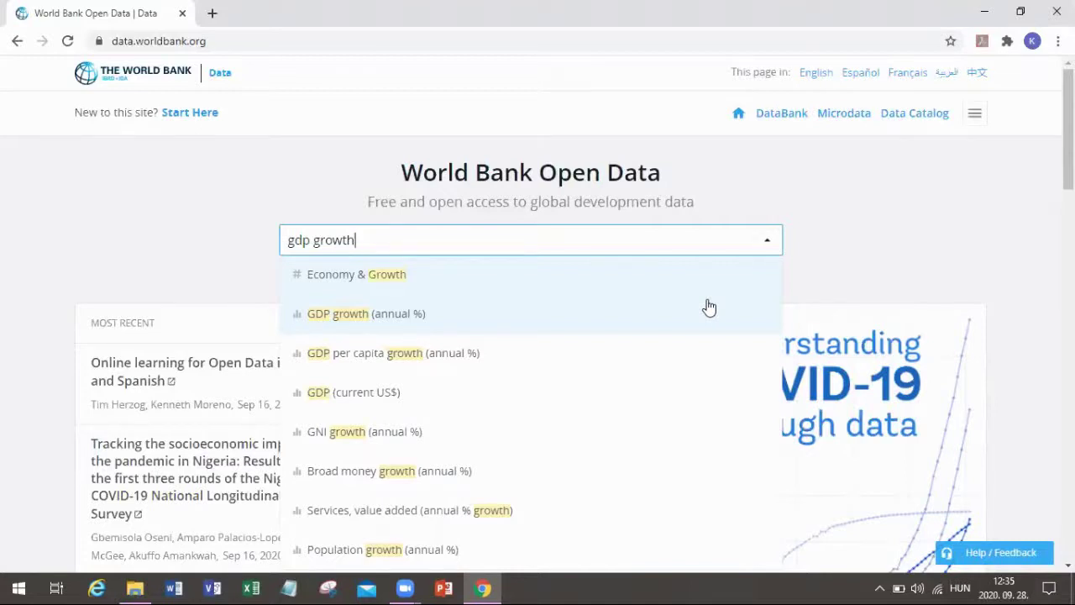
click(588, 328)
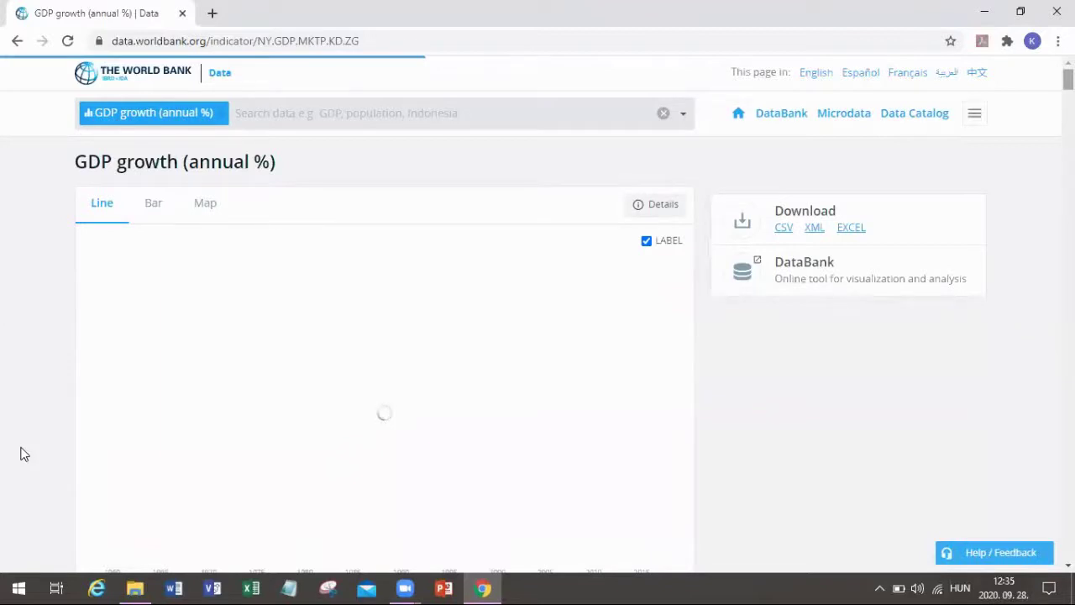
Narrow the world GDP growth chart's period to 2002–2019 and reset its start year to 1961
scroll(30, 436, down, 1)
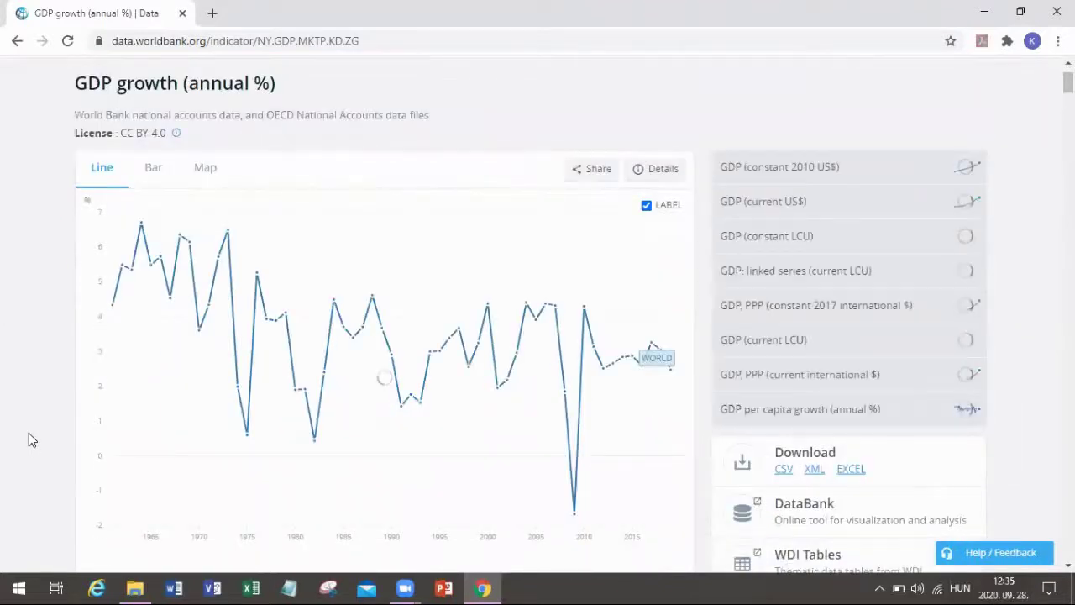
scroll(29, 433, down, 1)
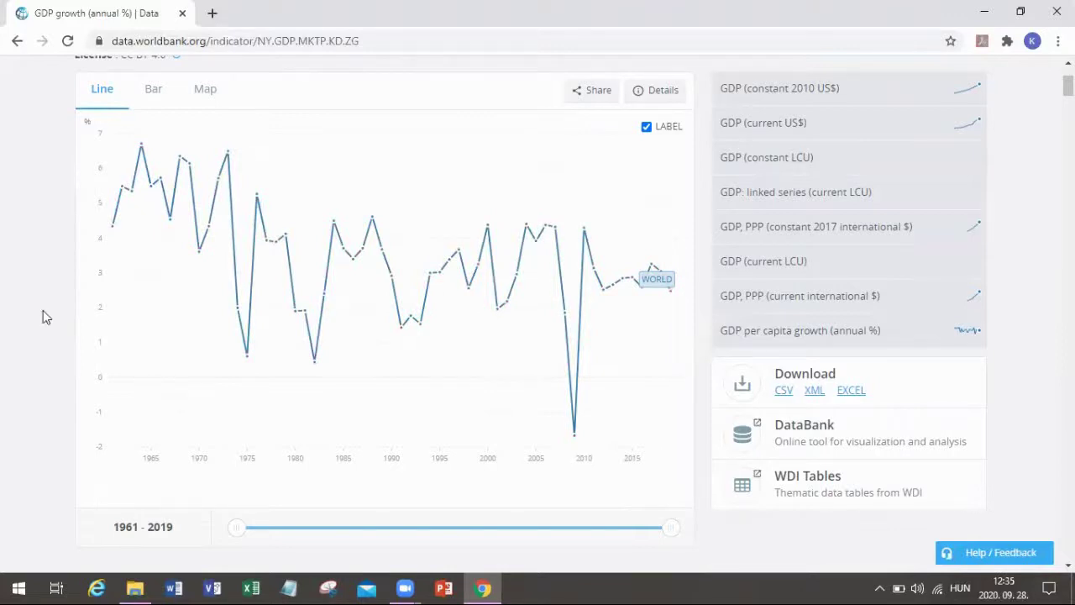
drag(238, 536, 547, 546)
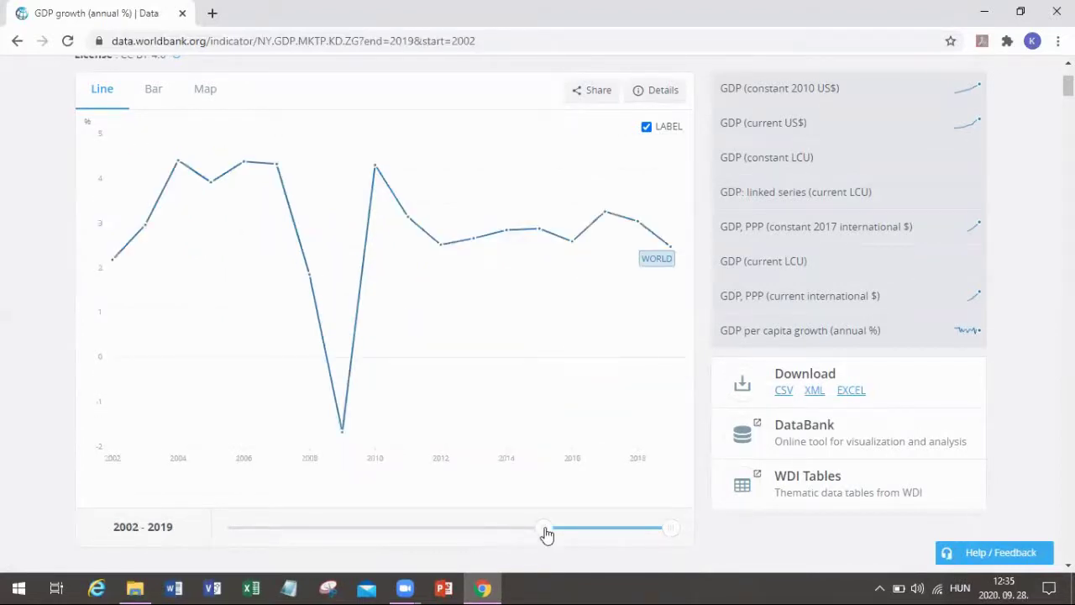
drag(546, 534, 233, 550)
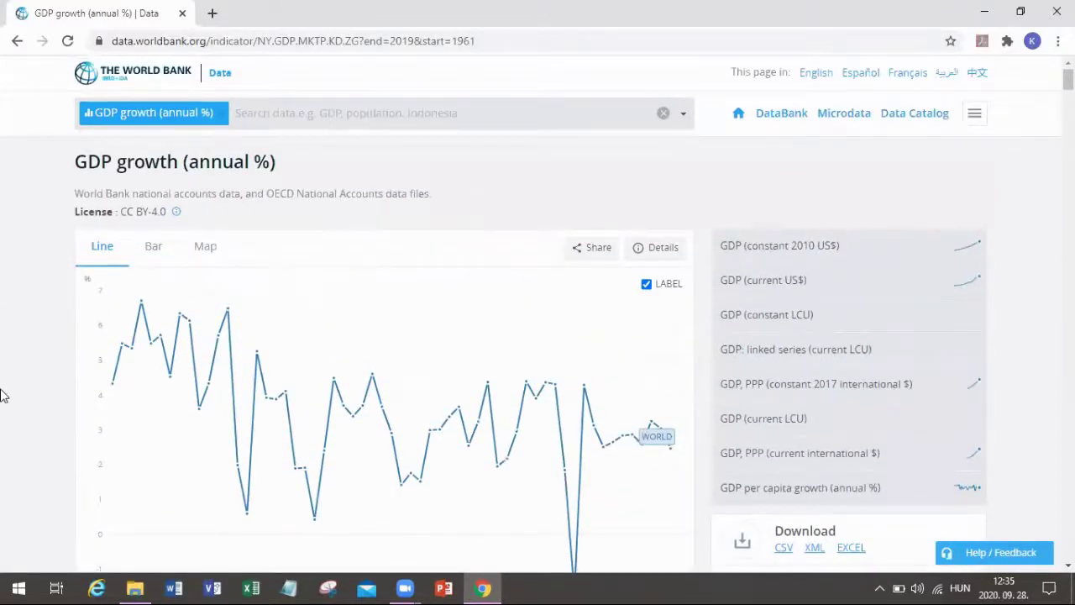
Search for "united" and add United States as the location of the GDP growth chart
click(261, 112)
text(united)
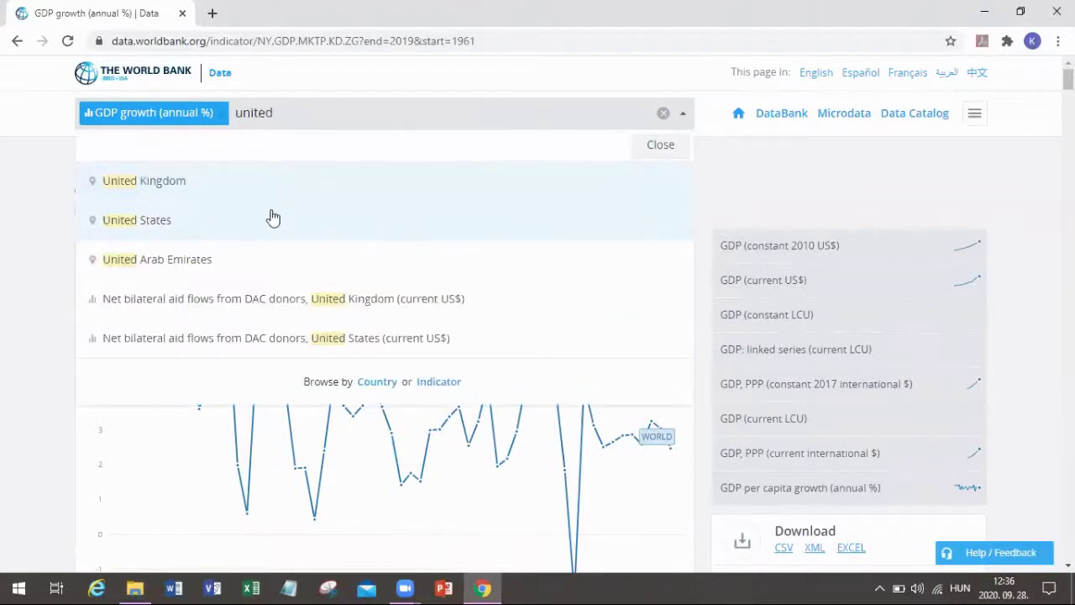
click(273, 218)
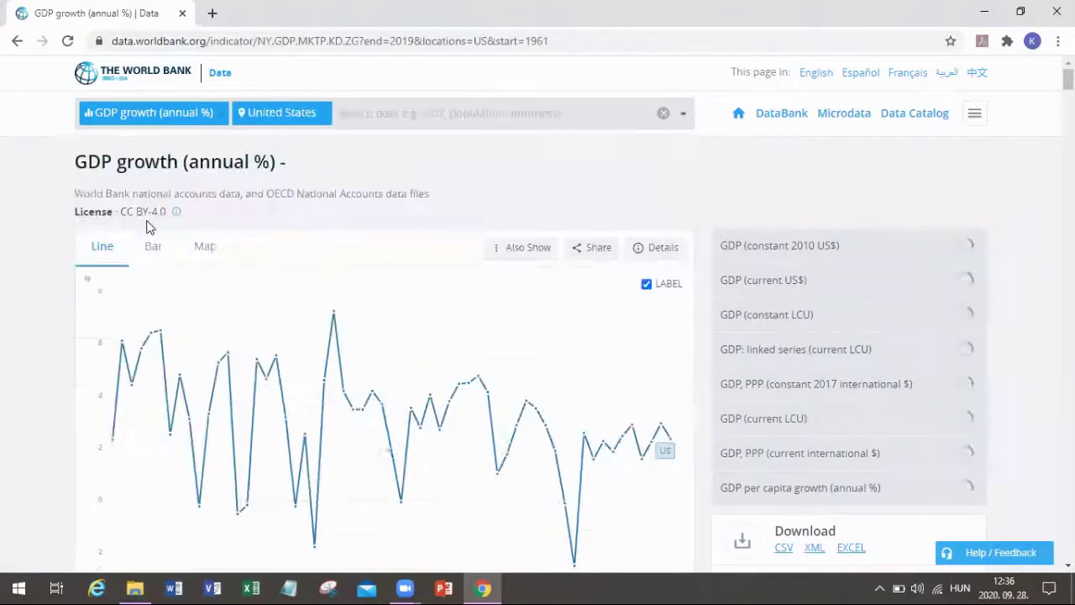
scroll(9, 345, down, 1)
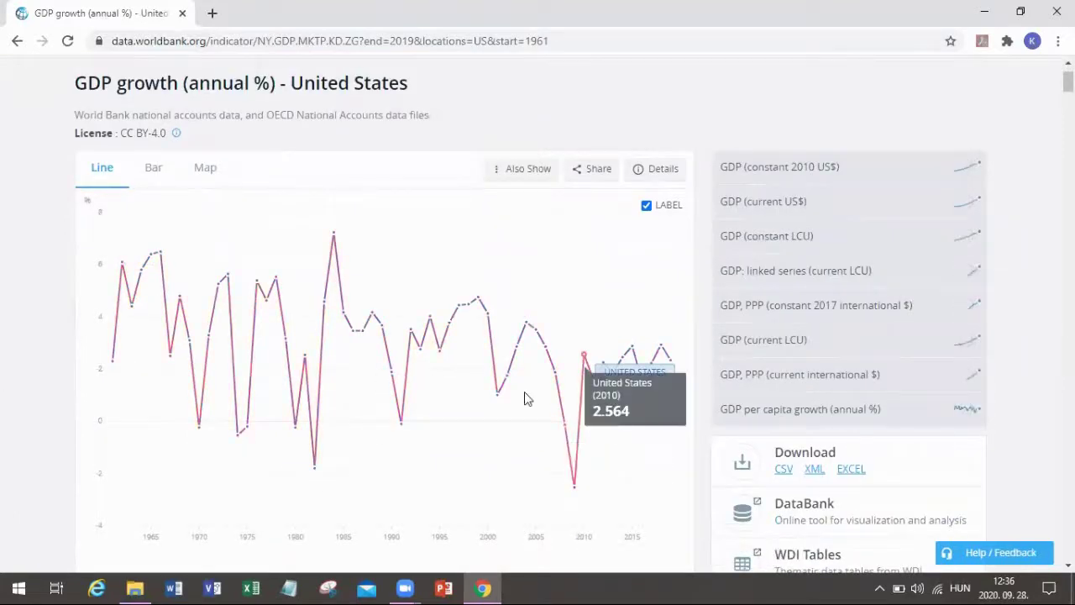
Add United Kingdom as a second country to compare with United States in the GDP growth chart
scroll(403, 247, up, 1)
click(393, 116)
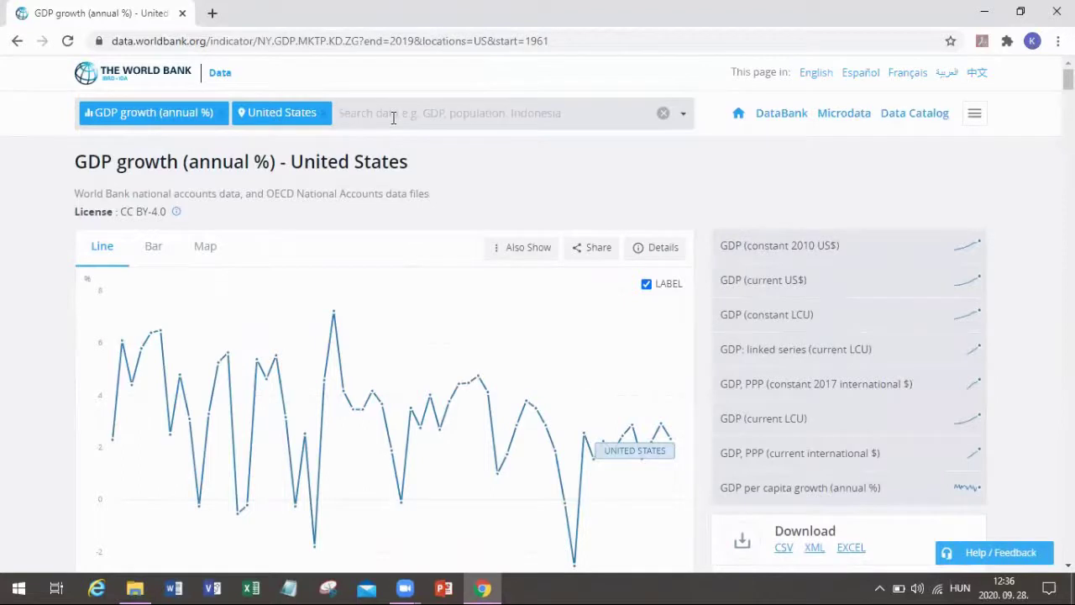
text(united)
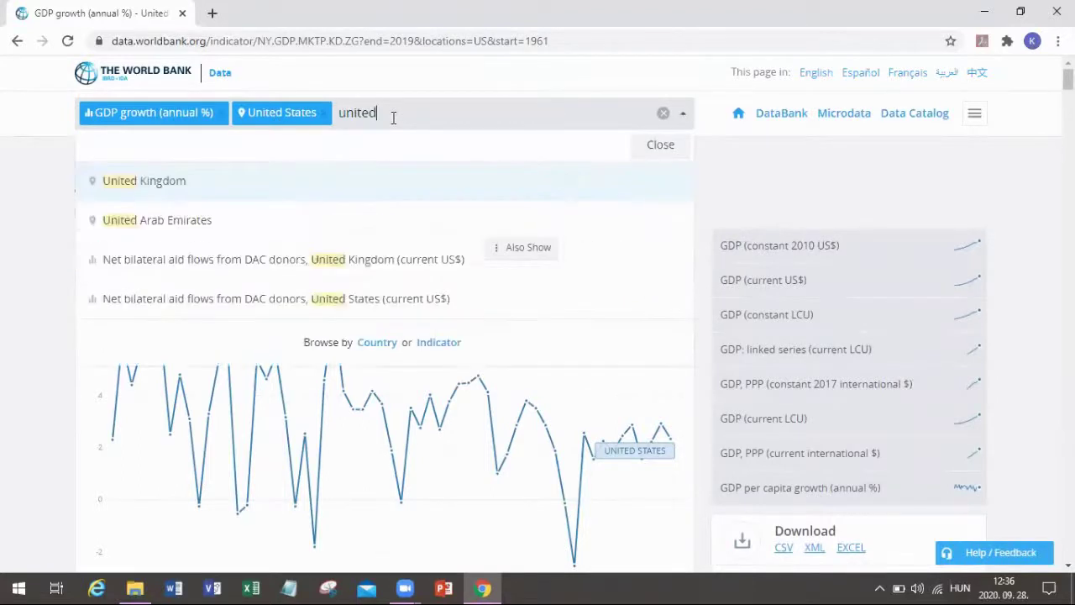
click(361, 182)
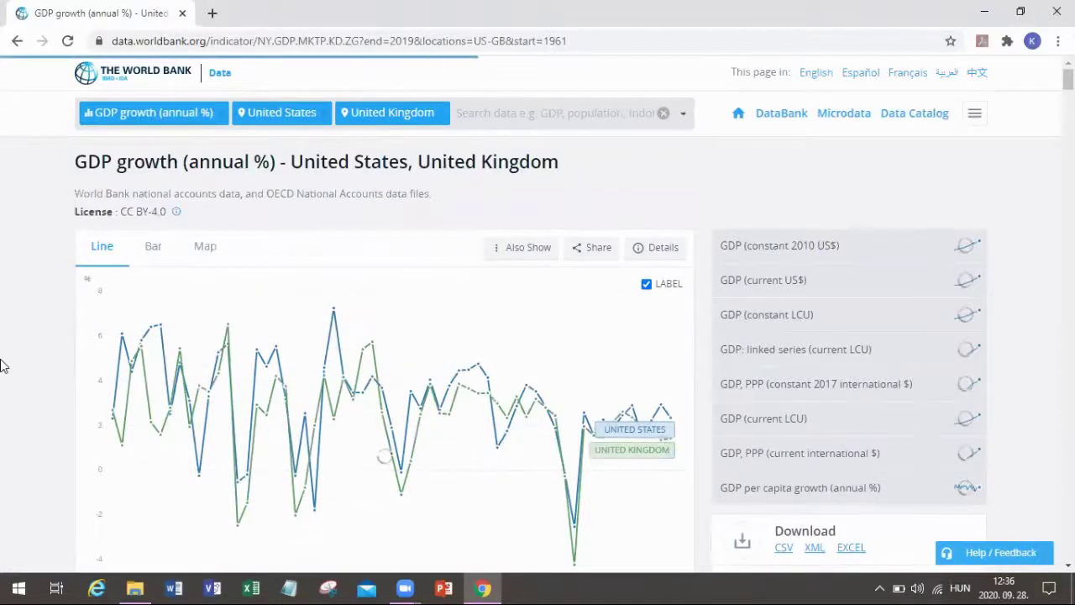
Narrow the two-country comparison chart's period to 1996–2019 and return its start year to 1961
scroll(4, 366, down, 1)
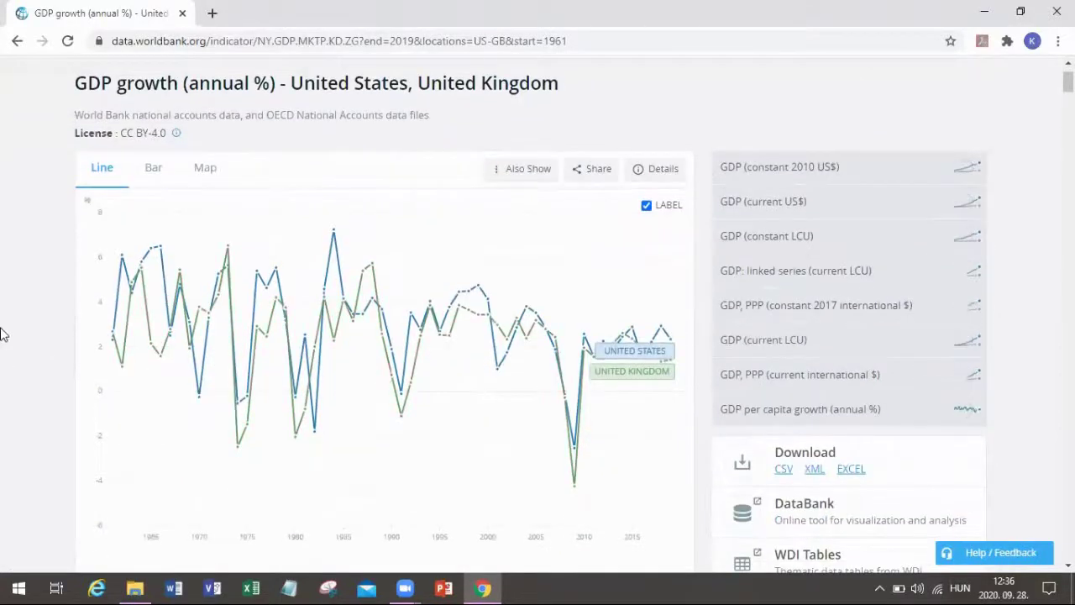
scroll(7, 346, down, 1)
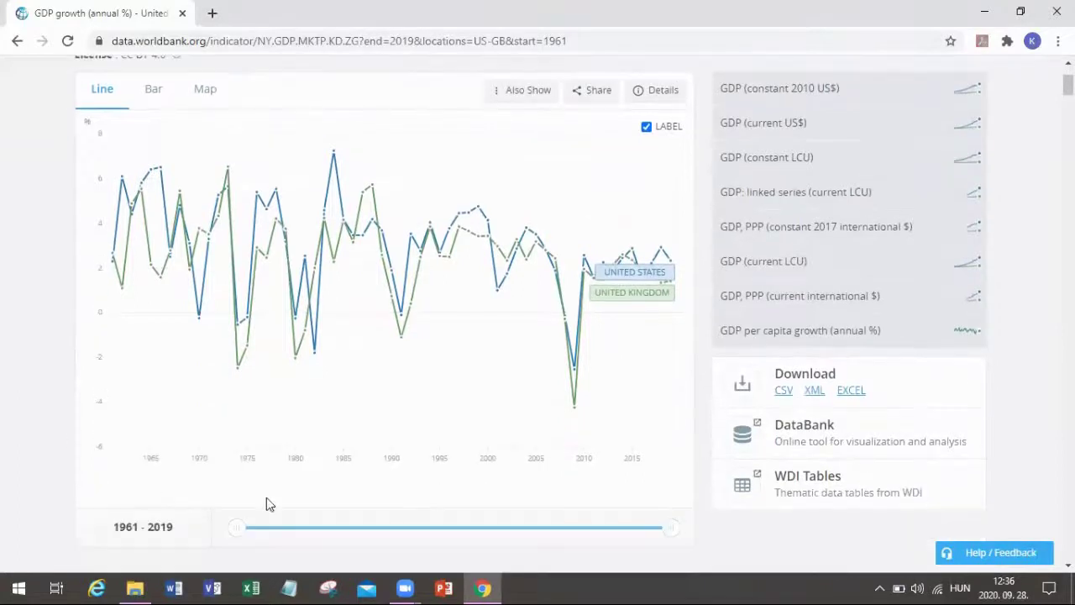
drag(243, 530, 505, 540)
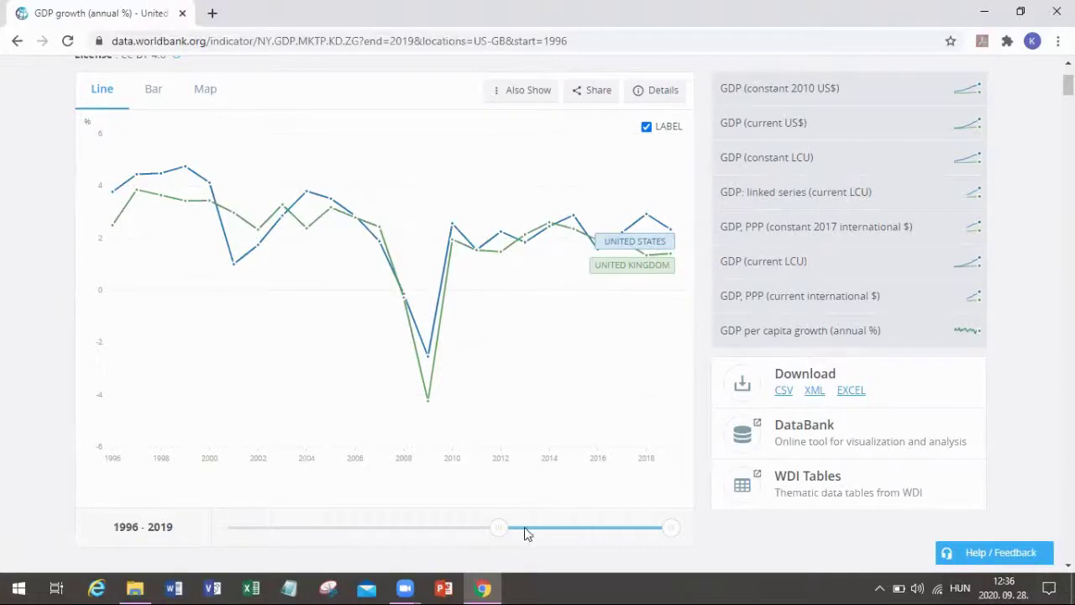
drag(499, 538, 225, 527)
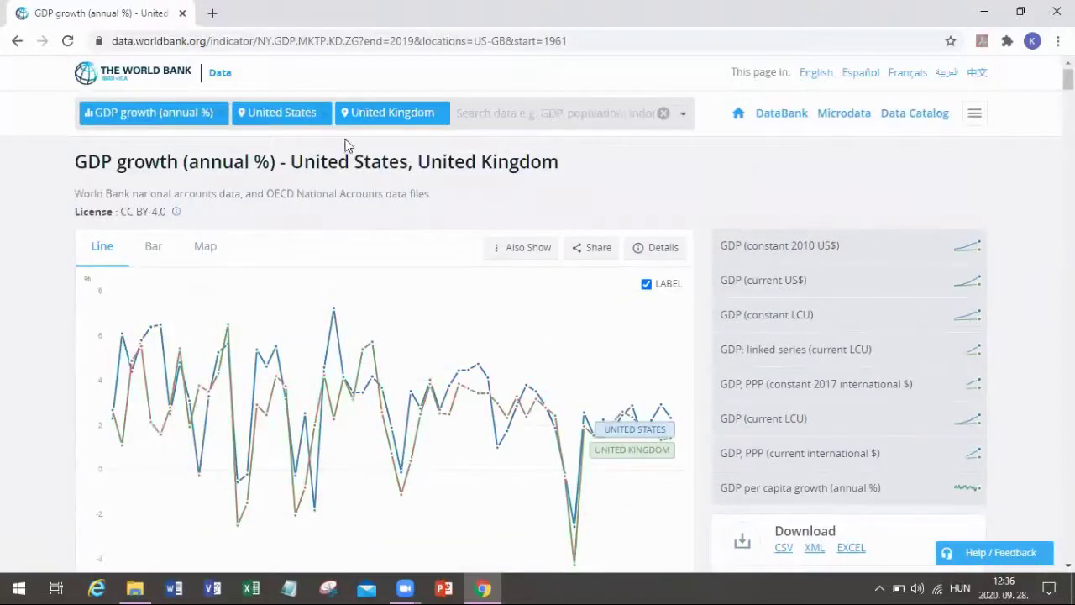
Remove United States and United Kingdom from the indicator's location selection
click(323, 117)
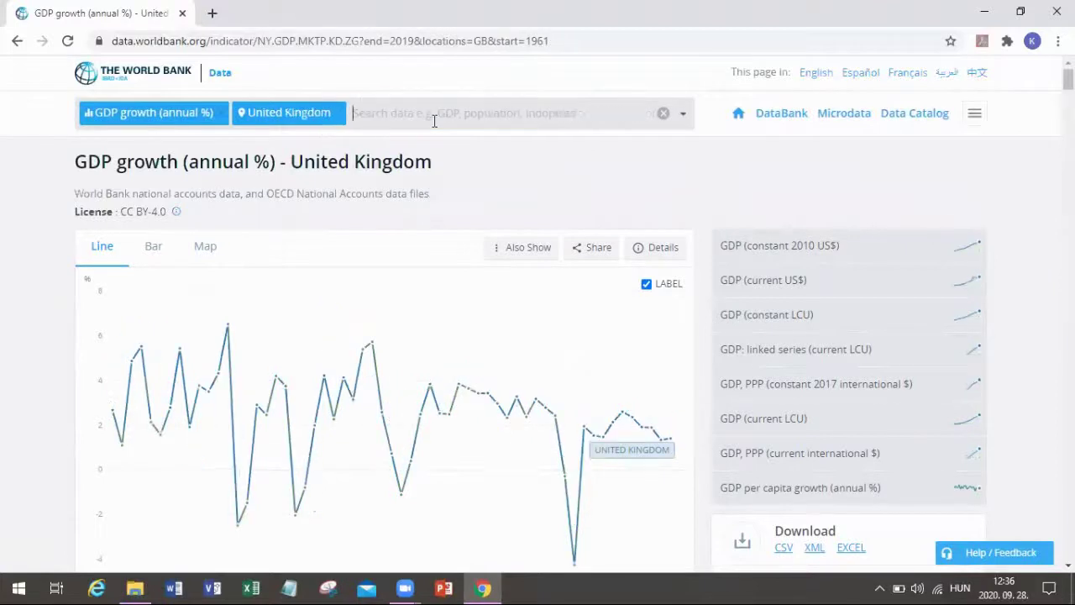
click(339, 118)
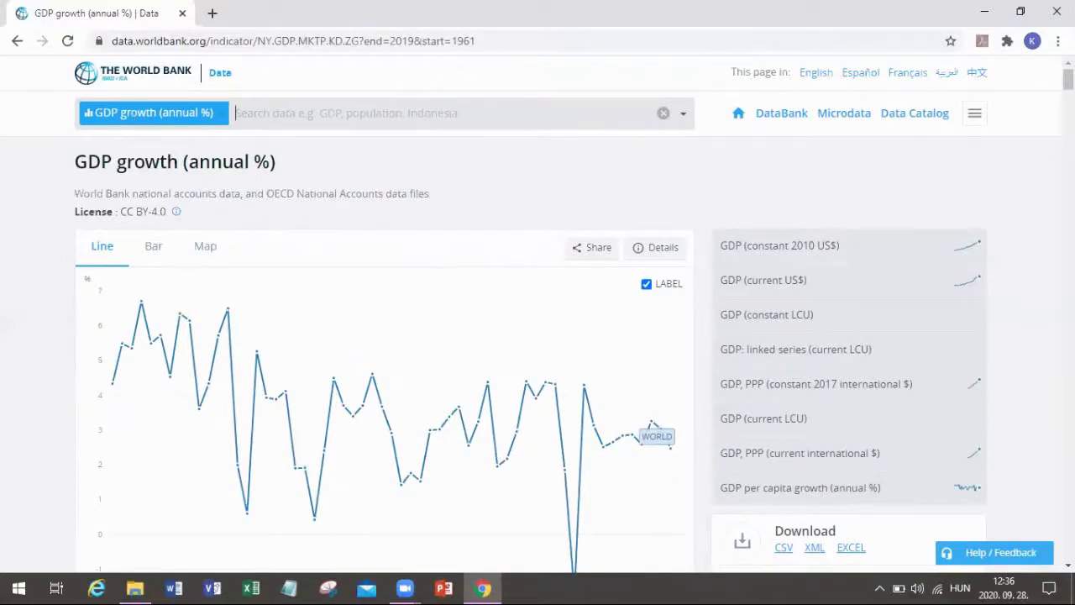
Download the GDP growth (annual %) data in Excel format and save it in the Egyéb folder under the suggested name
scroll(844, 383, down, 2)
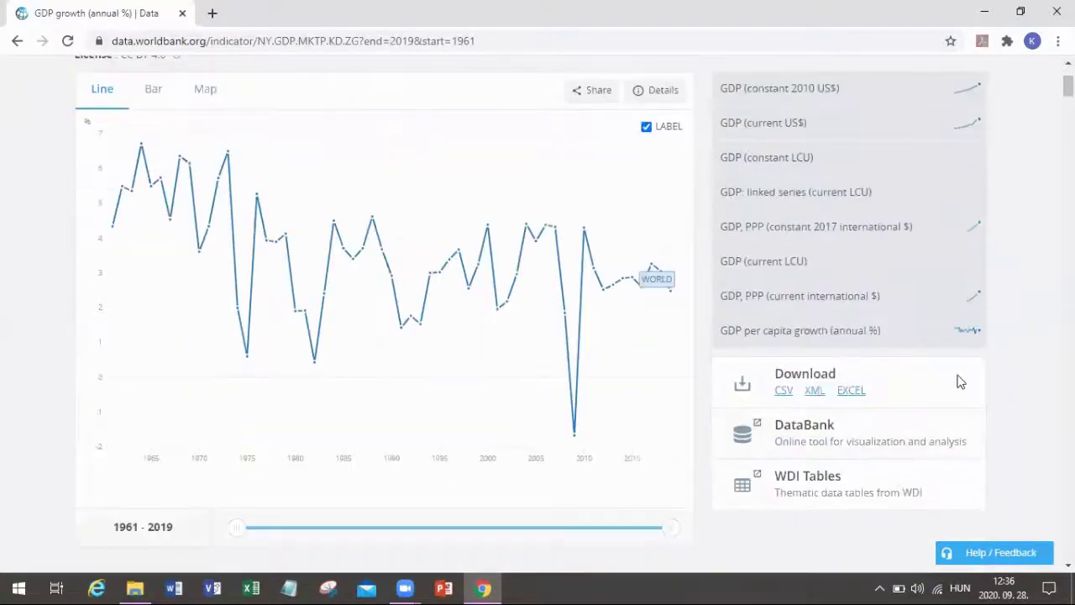
click(857, 396)
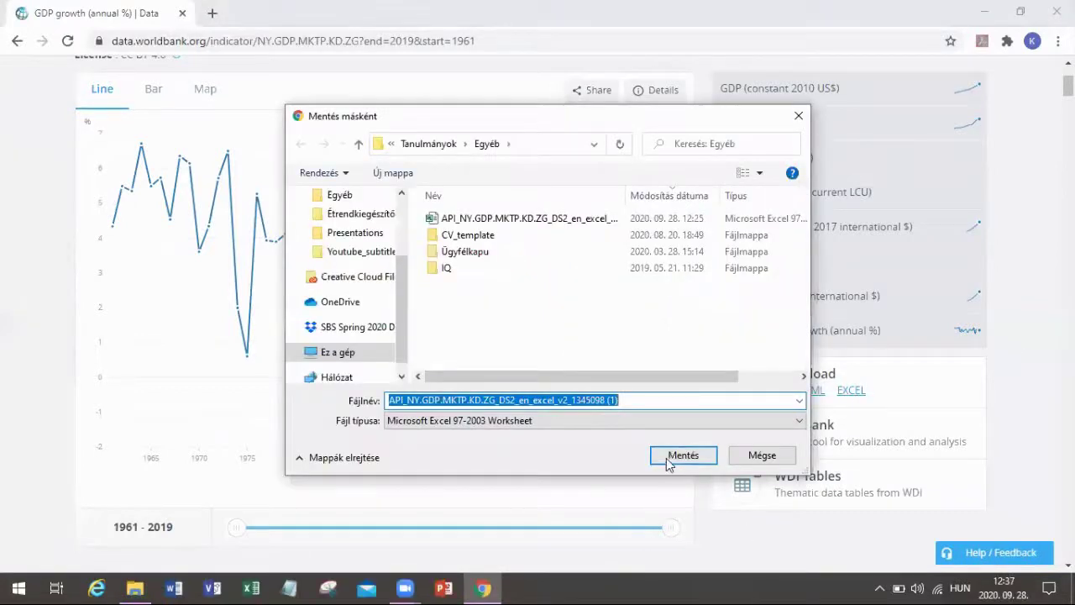
click(671, 461)
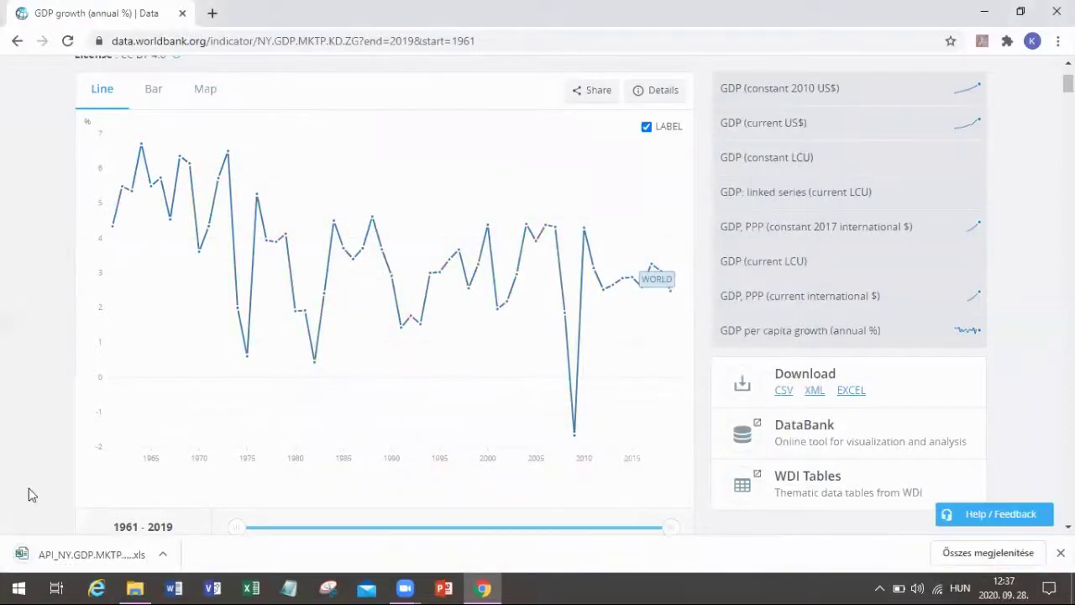
Open the downloaded GDP growth workbook in Excel and enable editing
click(23, 554)
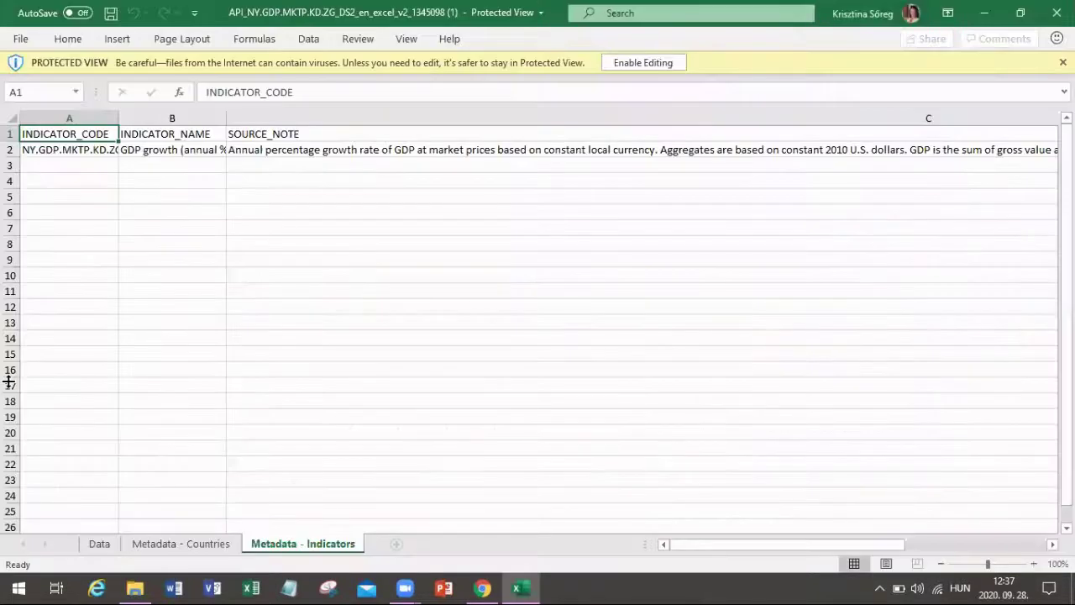
click(726, 165)
click(656, 62)
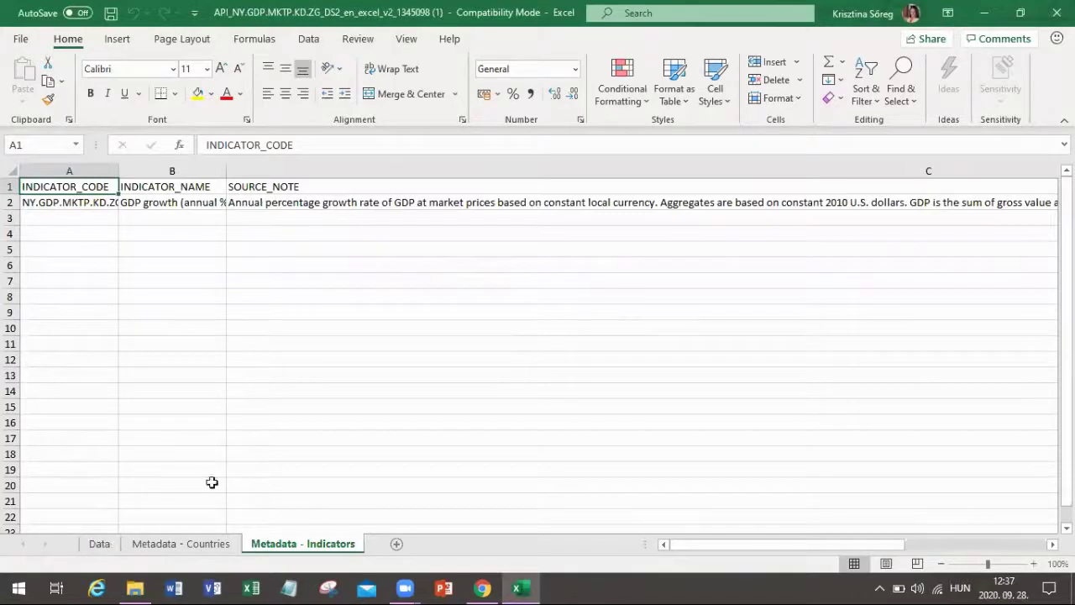
Examine the country rows and yearly columns on the Data sheet, plus the Metadata - Countries and Metadata - Indicators sheets
click(100, 545)
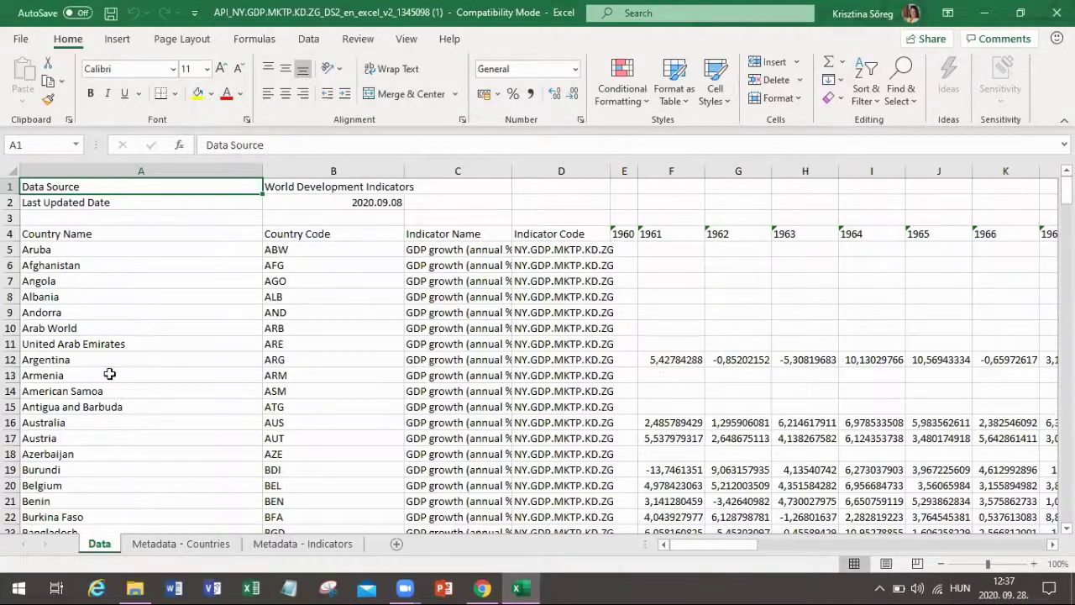
scroll(110, 373, down, 10)
scroll(109, 373, down, 14)
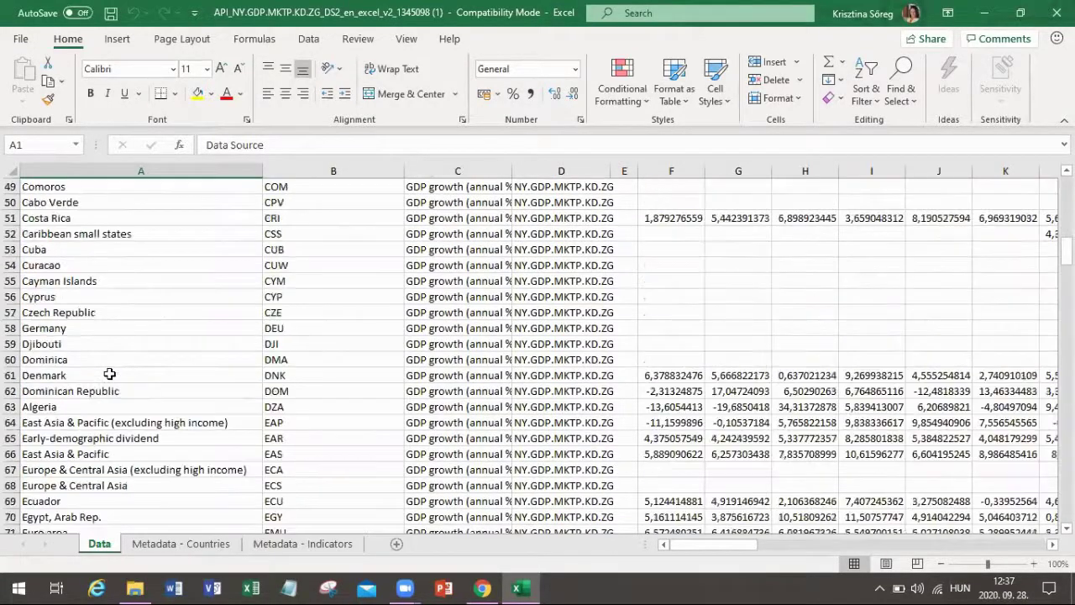
scroll(113, 376, up, 13)
scroll(117, 378, up, 11)
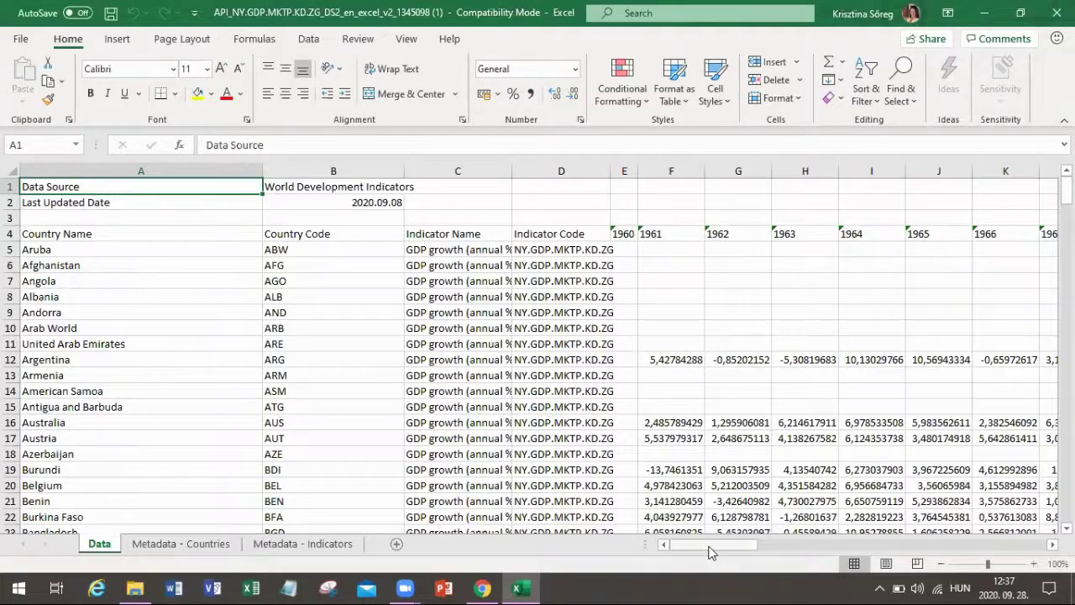
drag(710, 544, 504, 542)
click(196, 548)
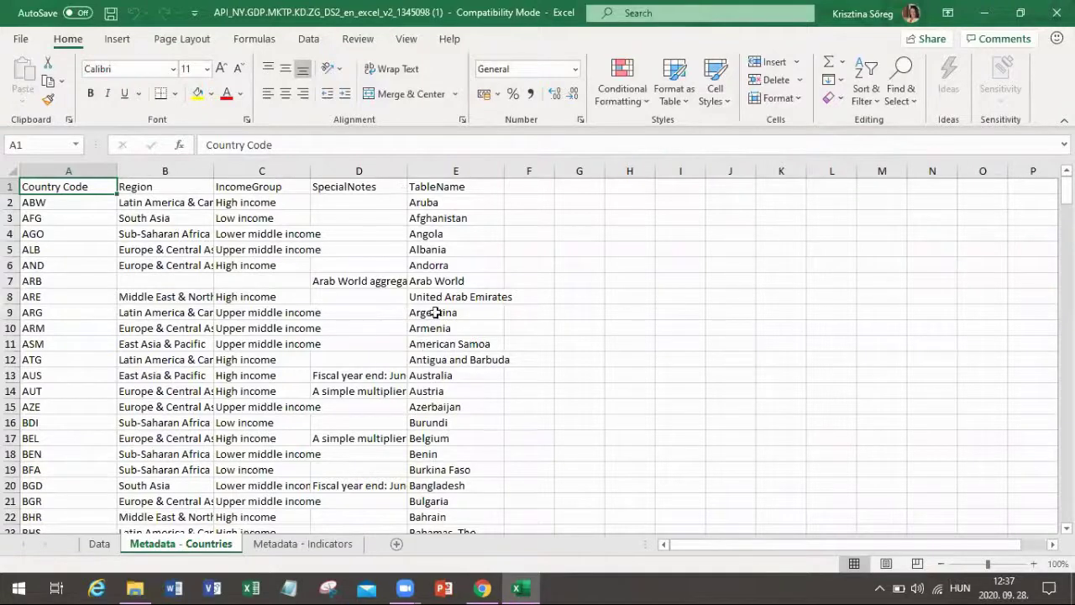
click(324, 548)
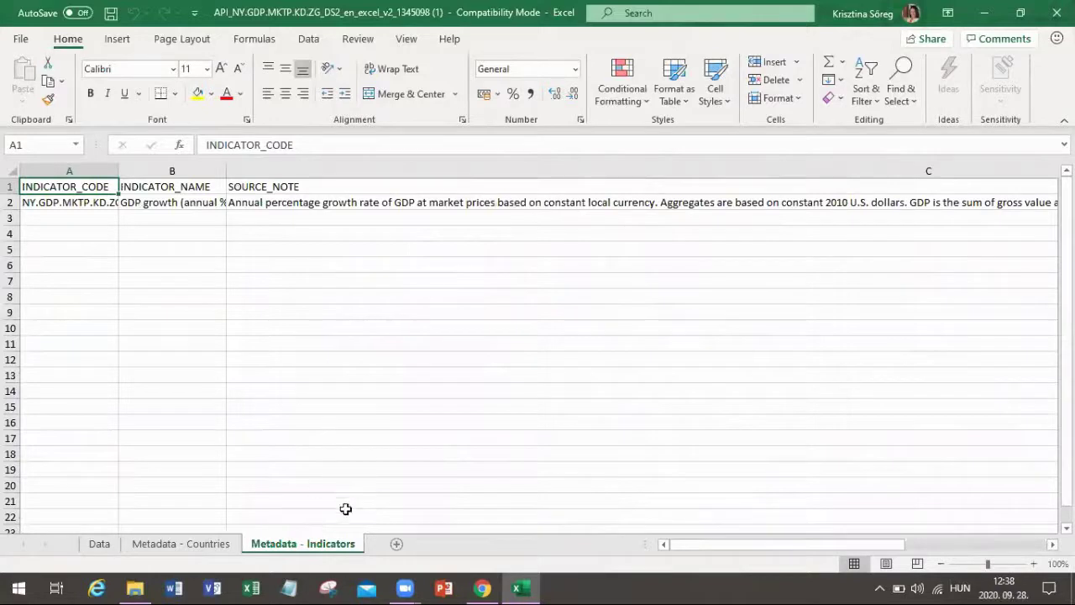
Read the indicator name and source note on the Metadata - Indicators sheet
click(169, 206)
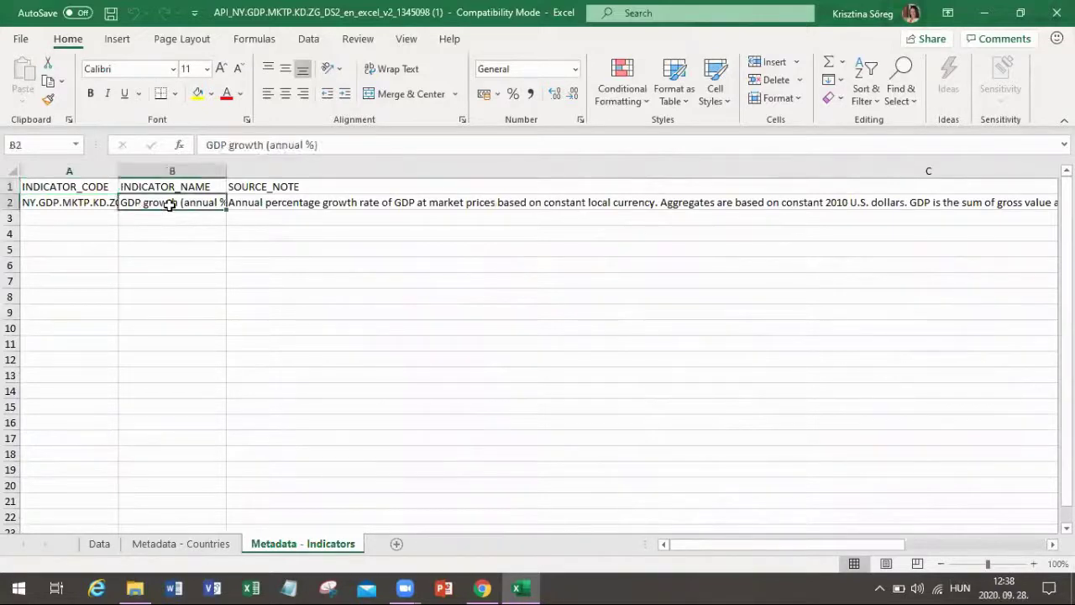
click(265, 208)
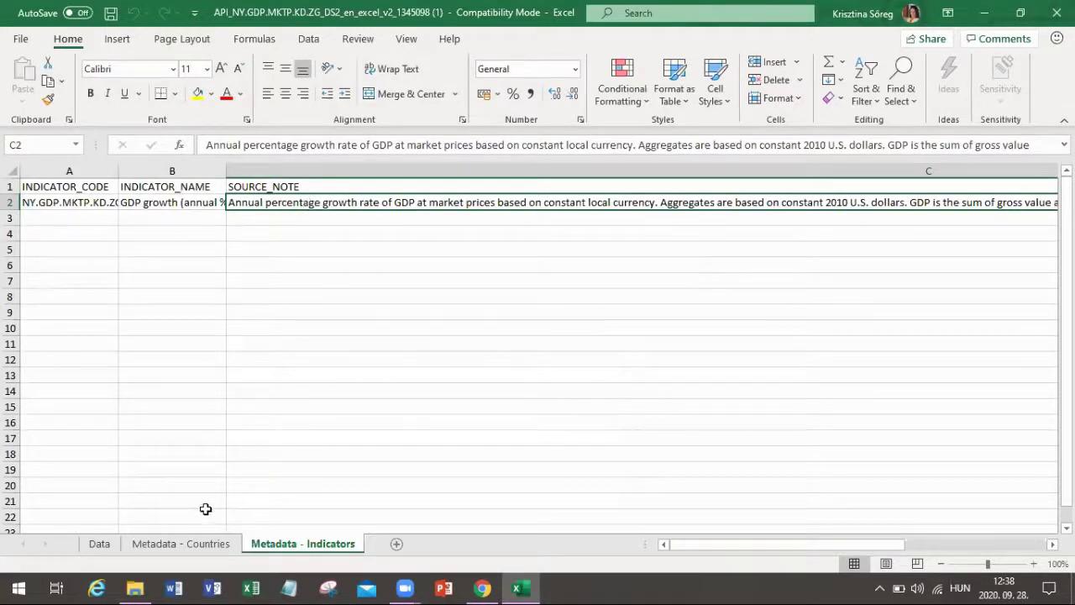
Insert a new blank sheet directly after the Data sheet
click(113, 546)
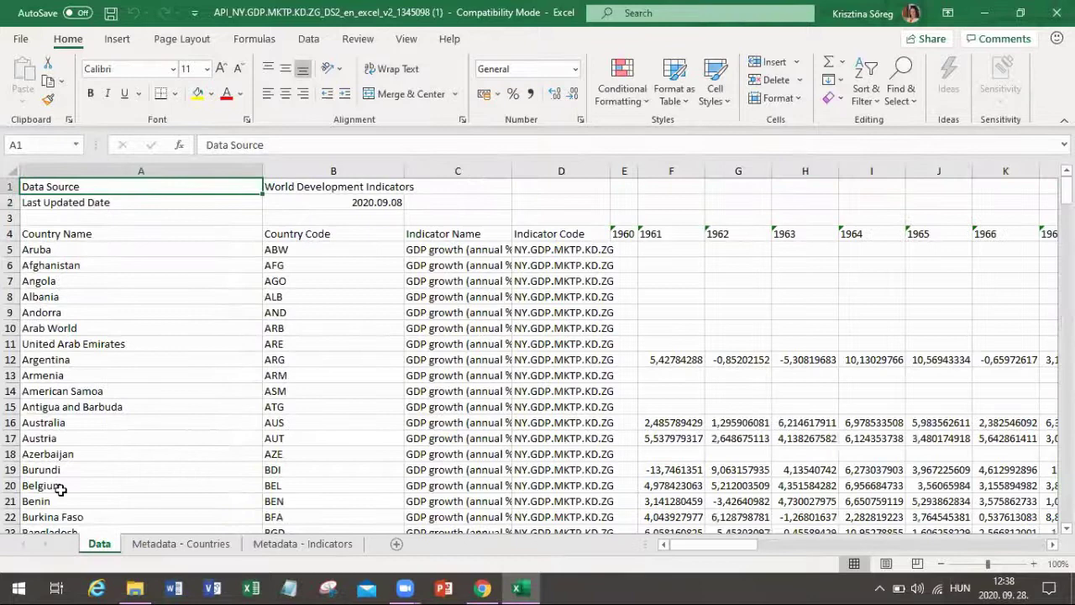
click(396, 543)
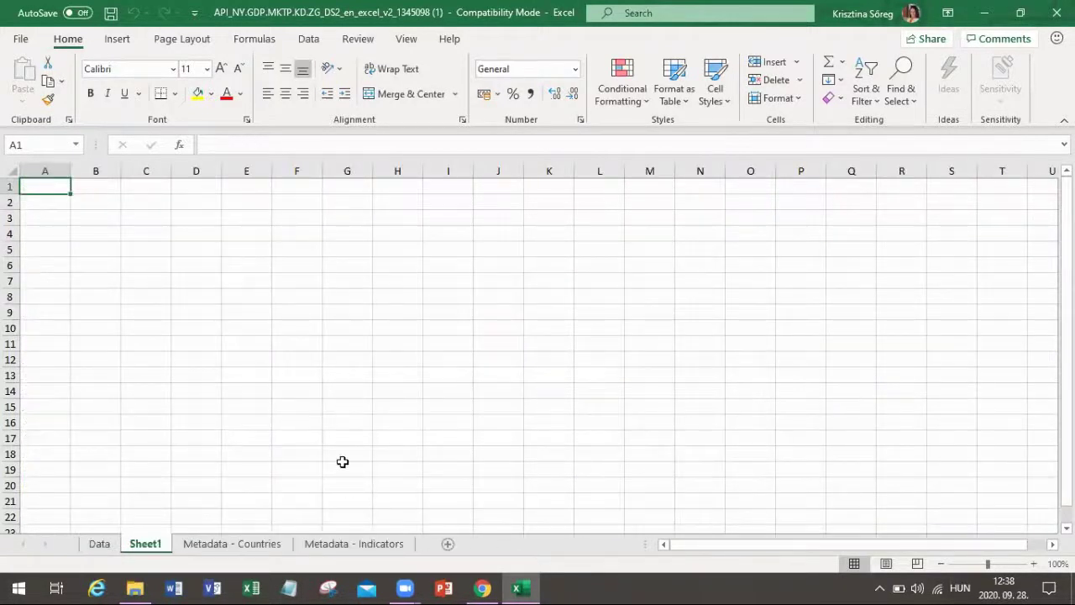
Find the Italy row on the Data sheet by searching for "italy"
click(99, 545)
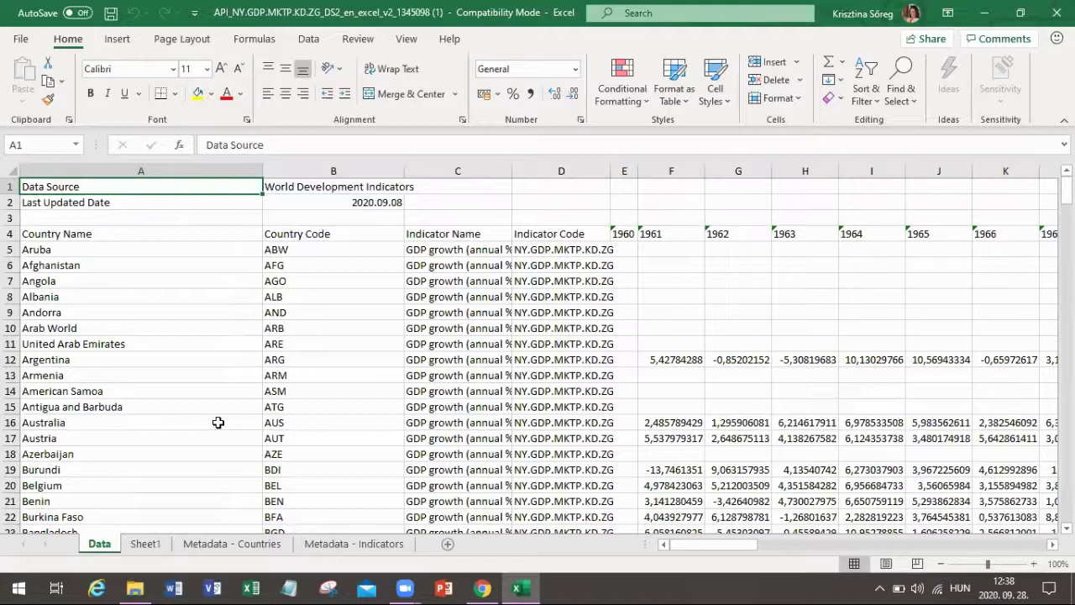
key(ctrl+f)
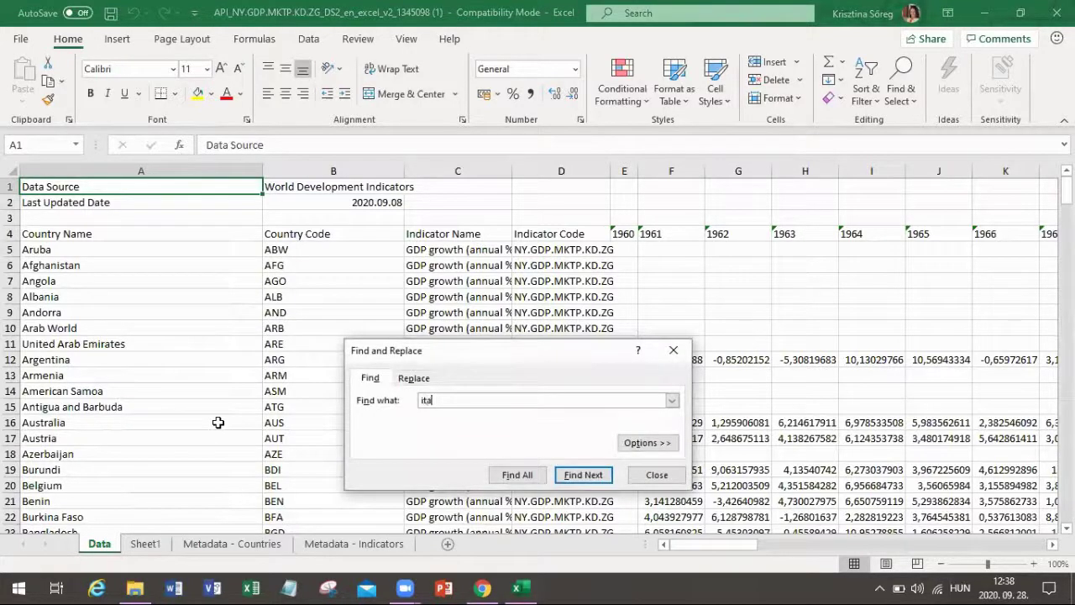
key(Return)
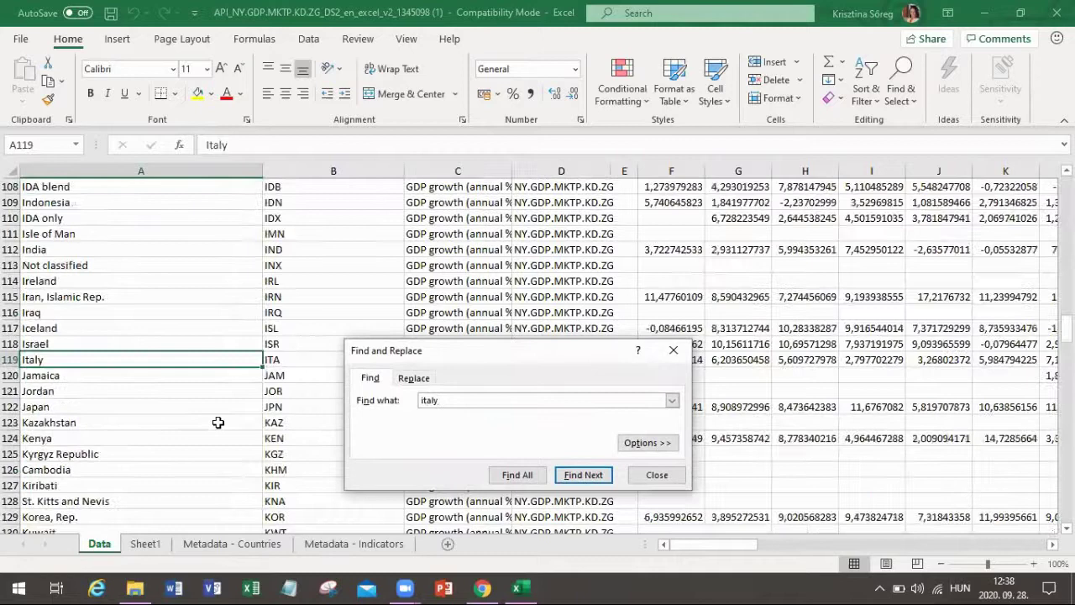
click(670, 351)
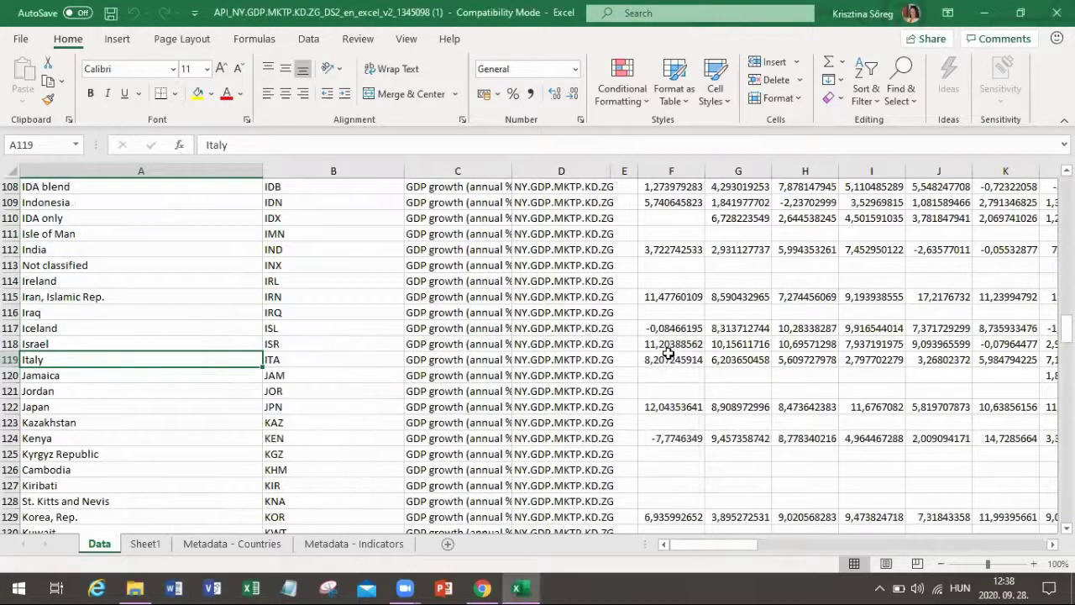
Copy Italy's yearly GDP growth values from F119:BL119 and paste them into Sheet1 starting at D8
key(Right)
key(Right)
key(Right)
key(Right)
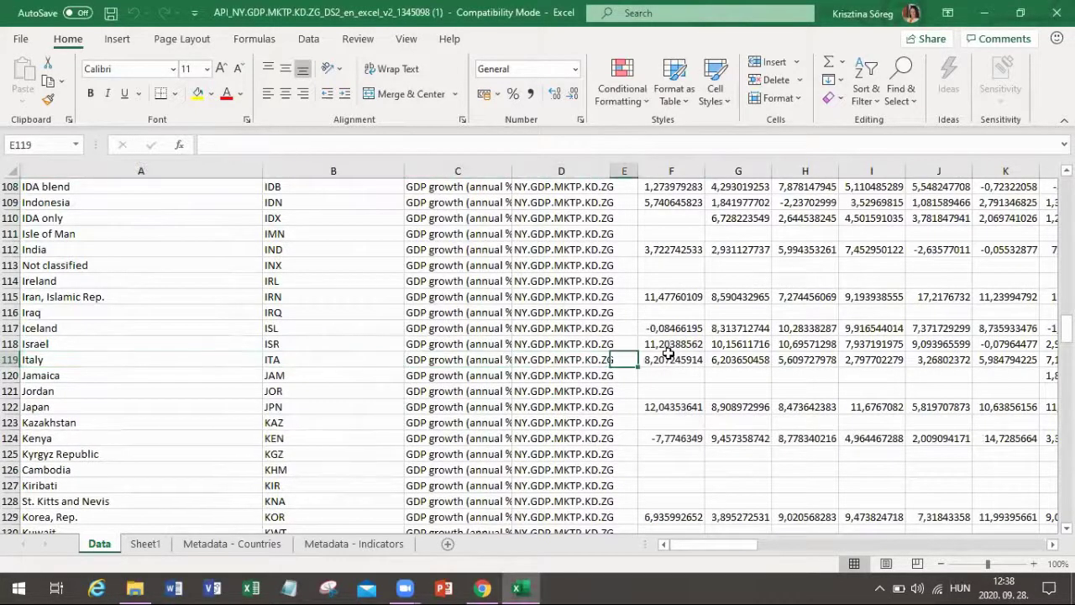
key(Right)
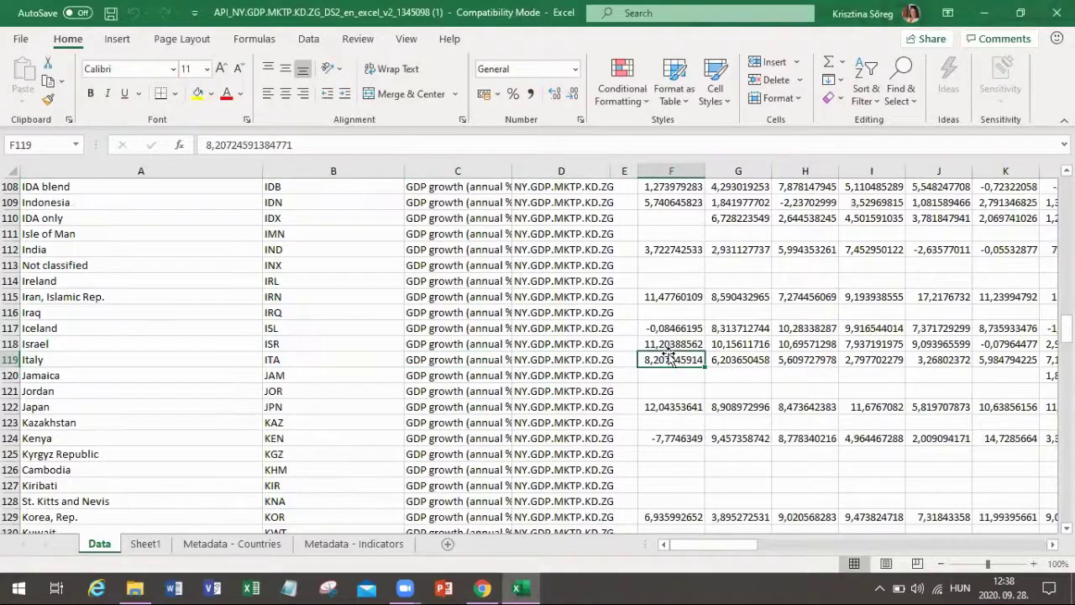
key(shift+Right)
key(shift+Right)
key(shift+Right)
key(shift+Right)
key(shift+Right)
key(shift+Right)
key(shift+Right)
key(shift+Right)
key(shift+Right)
key(shift+Right)
key(shift+Right)
key(shift+Right)
key(shift+Right)
key(shift+Right)
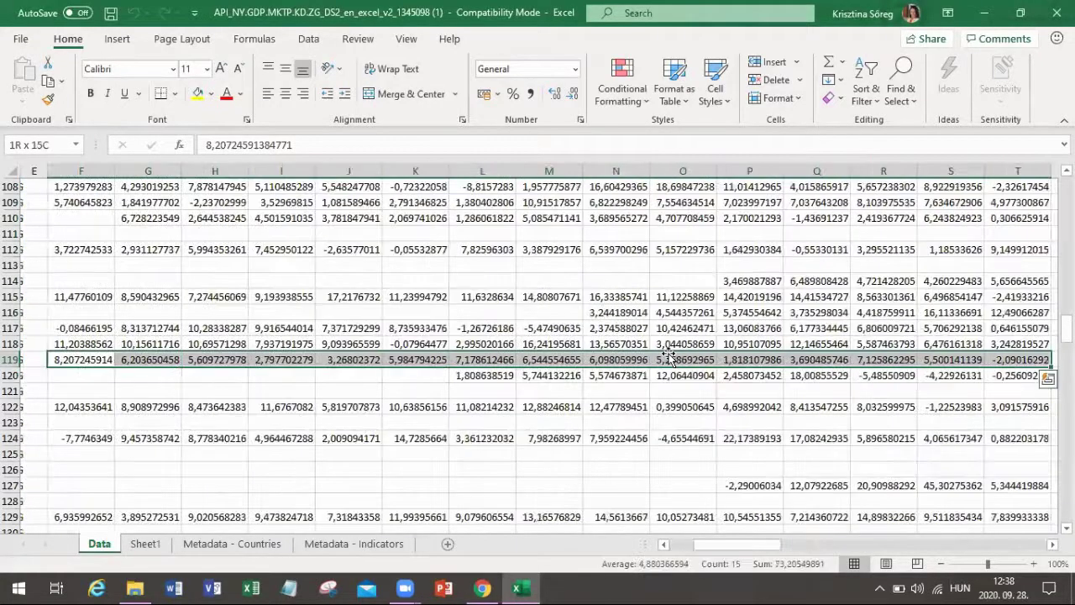
key(shift+Right)
key(shift+Right)
key(shift+Right)
key(shift+Right)
key(shift+Right)
key(shift+Right)
key(shift+Right)
key(shift+Right)
key(shift+Right)
key(shift+Right)
key(shift+Right)
key(shift+Right)
key(shift+Right)
key(shift+Right)
key(shift+Right)
key(shift+Right)
key(shift+Right)
key(shift+Right)
key(shift+Right)
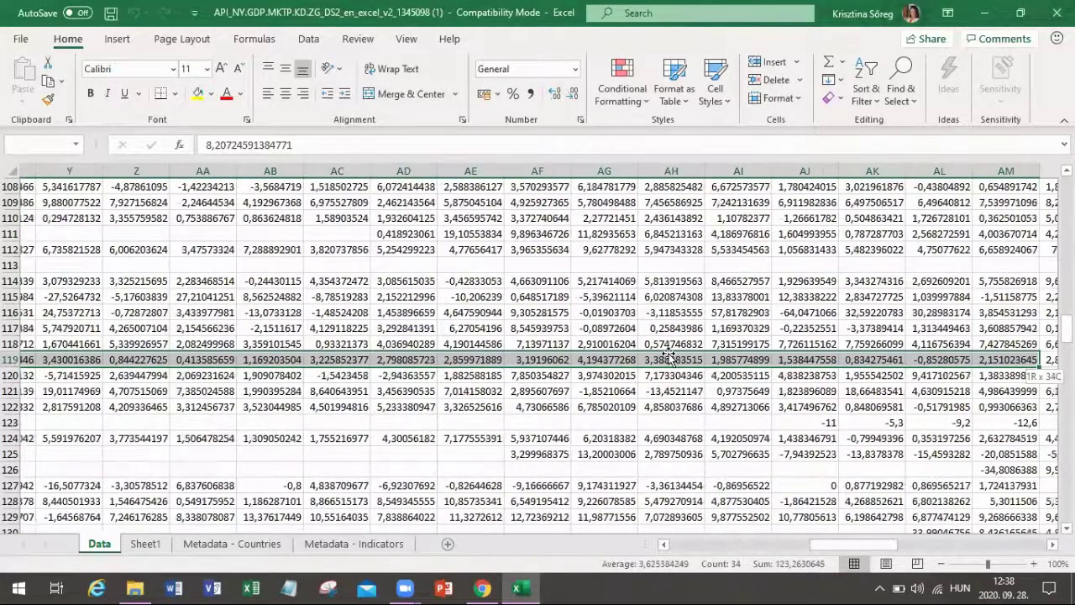
key(shift+Right)
key(shift+Right)
key(shift+Right)
key(shift+Right)
key(shift+Right)
key(shift+Right)
key(shift+Right)
key(shift+Right)
key(shift+Right)
key(shift+Right)
key(shift+Right)
key(shift+Right)
key(shift+Right)
key(shift+Right)
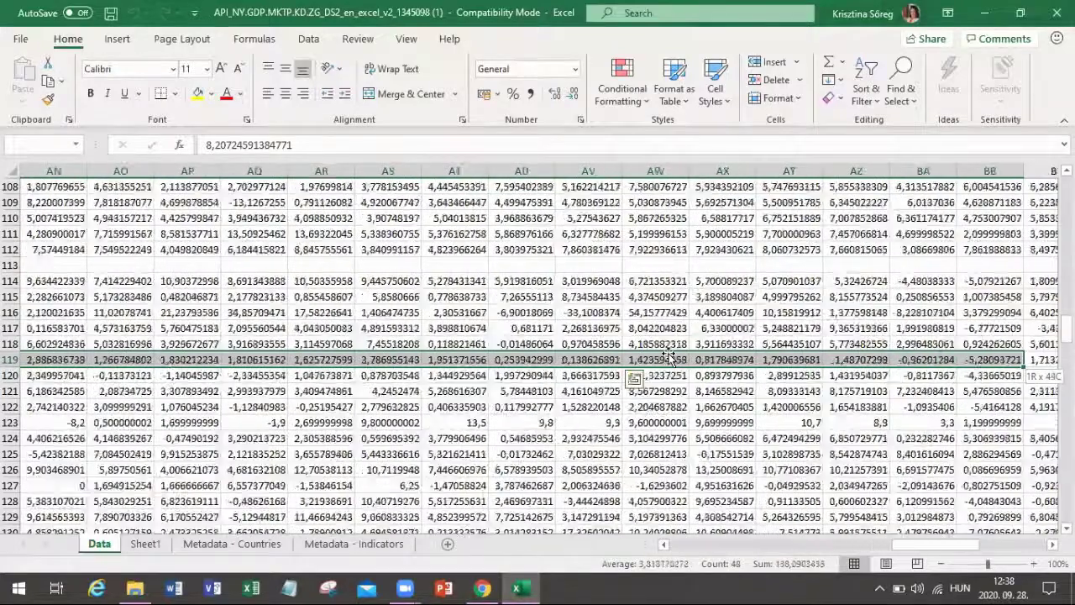
key(shift+Right)
key(shift+Right)
key(shift+Right)
key(shift+Right)
key(shift+Right)
key(shift+Right)
key(shift+Right)
key(shift+Right)
key(shift+Right)
key(shift+Right)
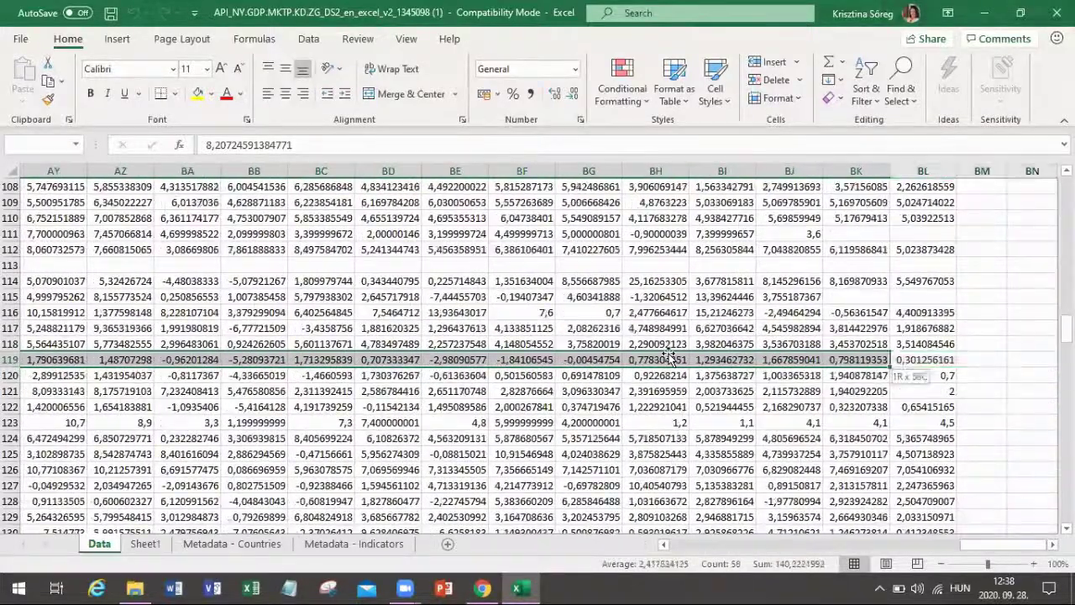
key(shift+Right)
key(ctrl+c)
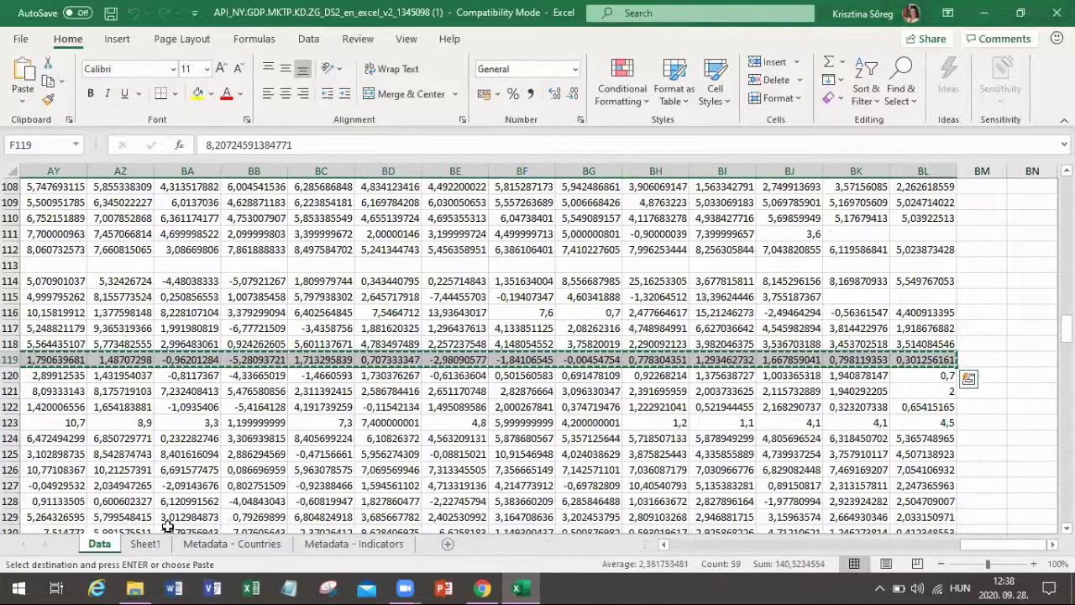
click(145, 544)
click(215, 297)
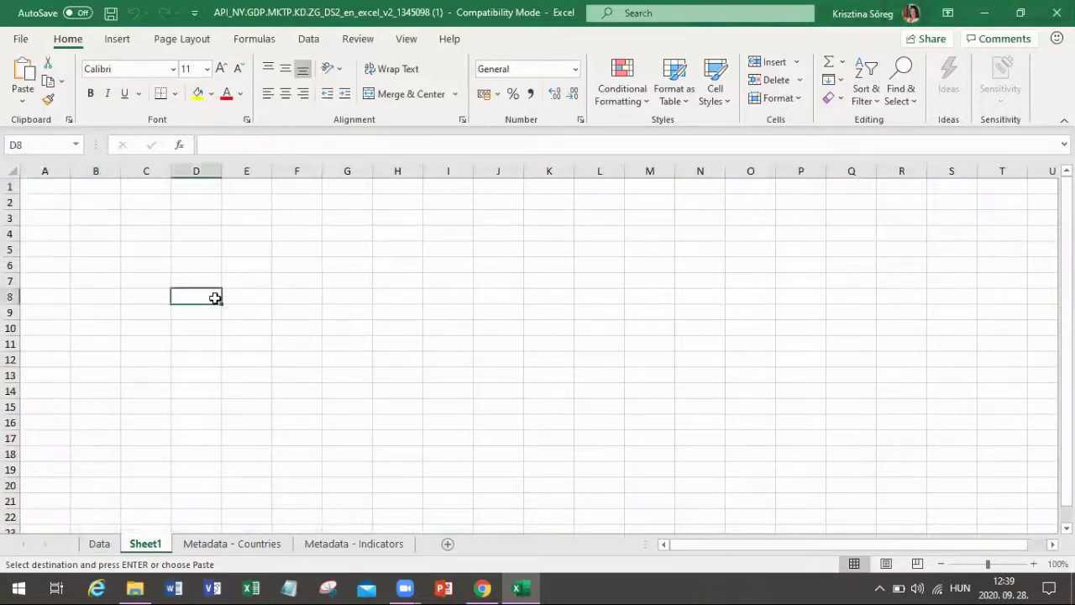
key(ctrl+v)
Label the rows on Sheet1 by entering Italy in C8 and Spain in C9
key(Left)
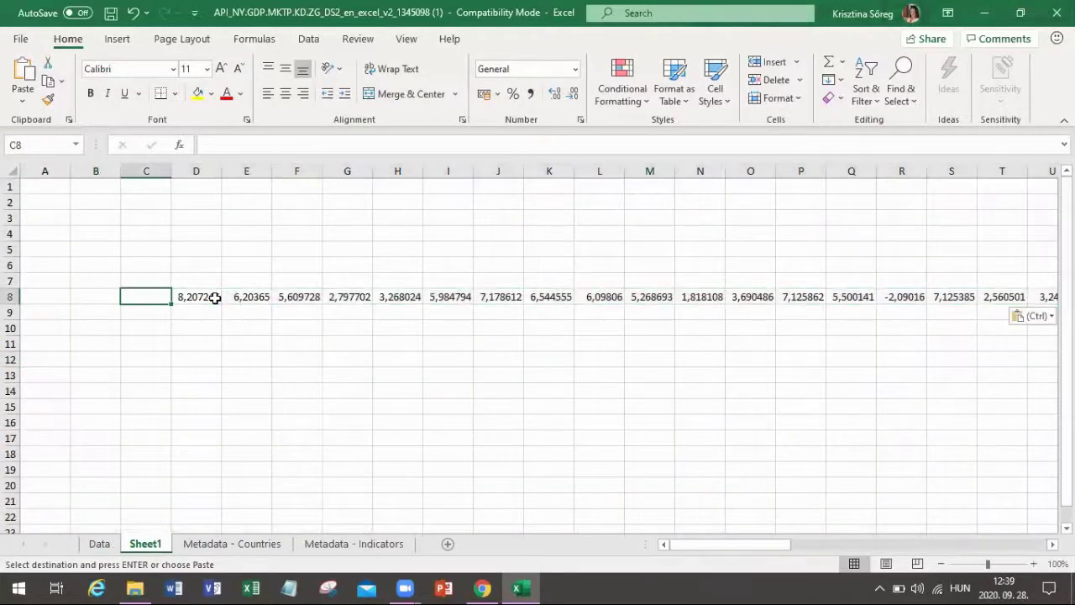
text(It.)
text(ly)
key(Return)
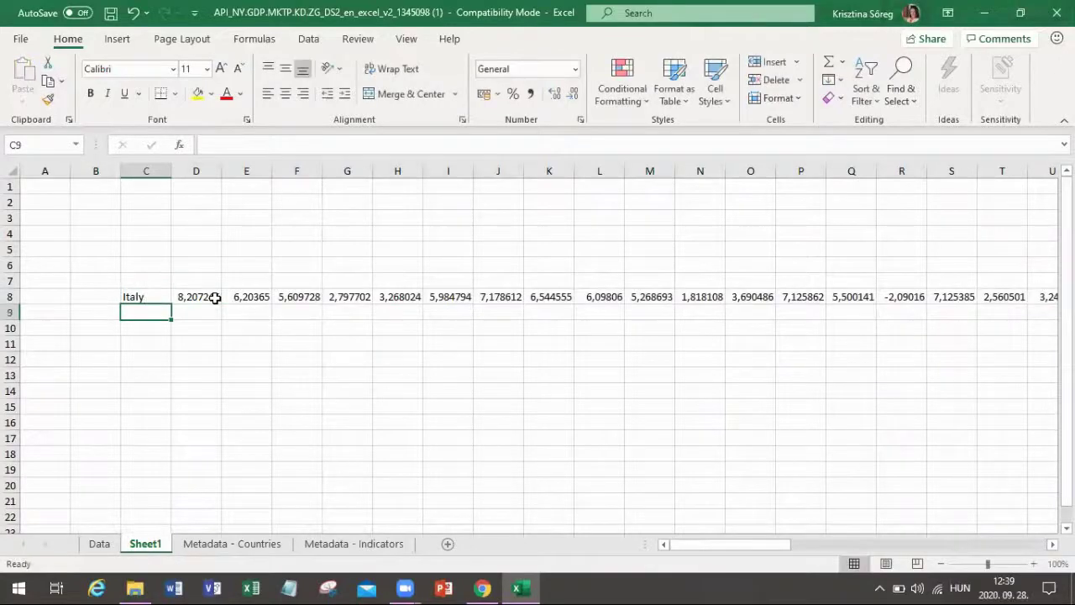
text(Spain)
key(Tab)
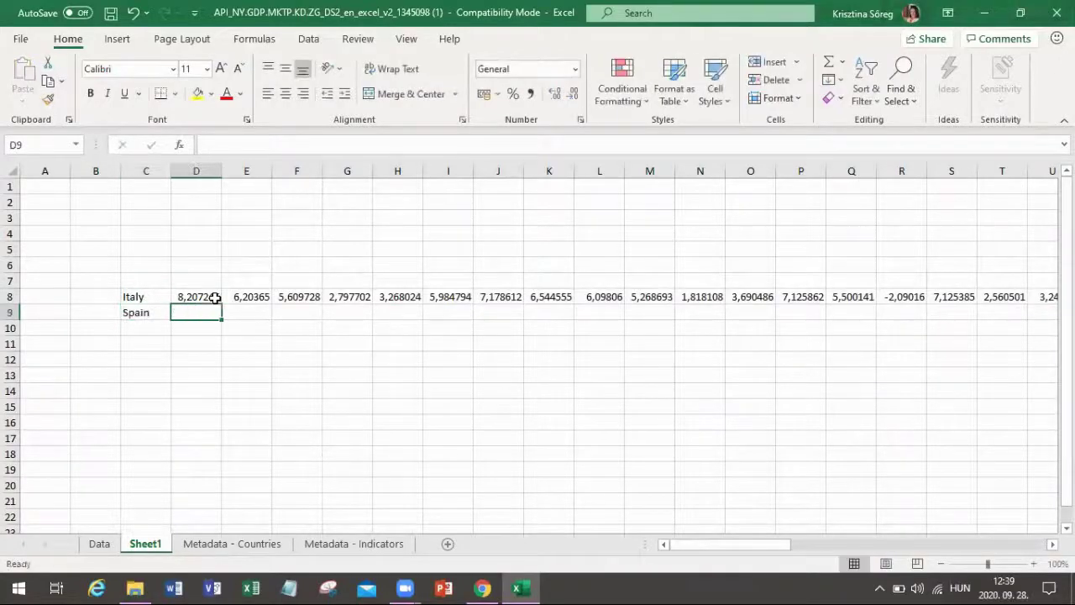
Find the Spain row on the Data sheet by searching for "spain"
click(109, 544)
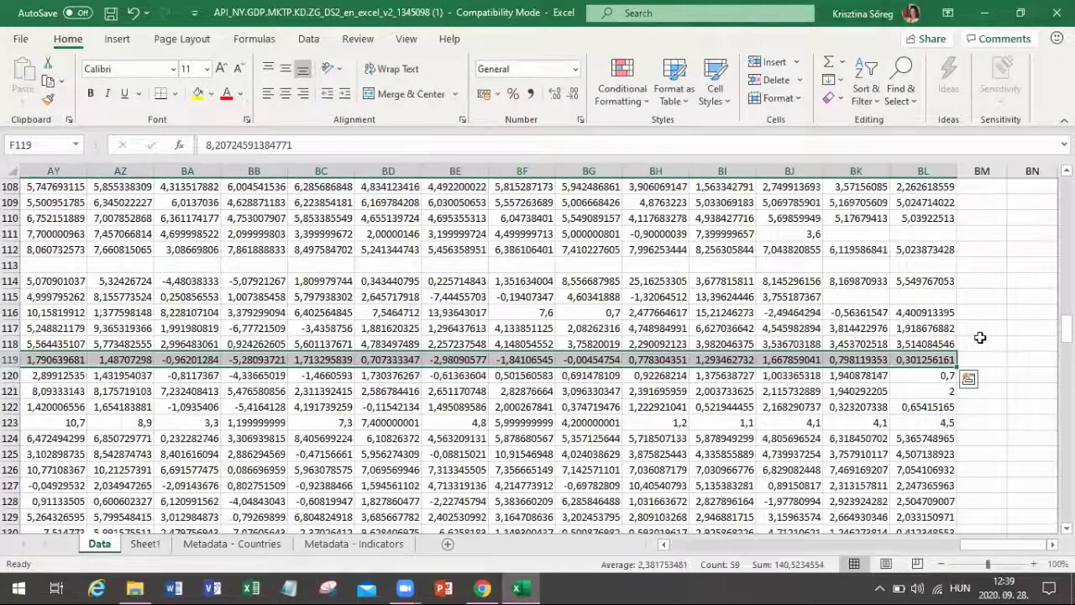
click(981, 343)
click(994, 302)
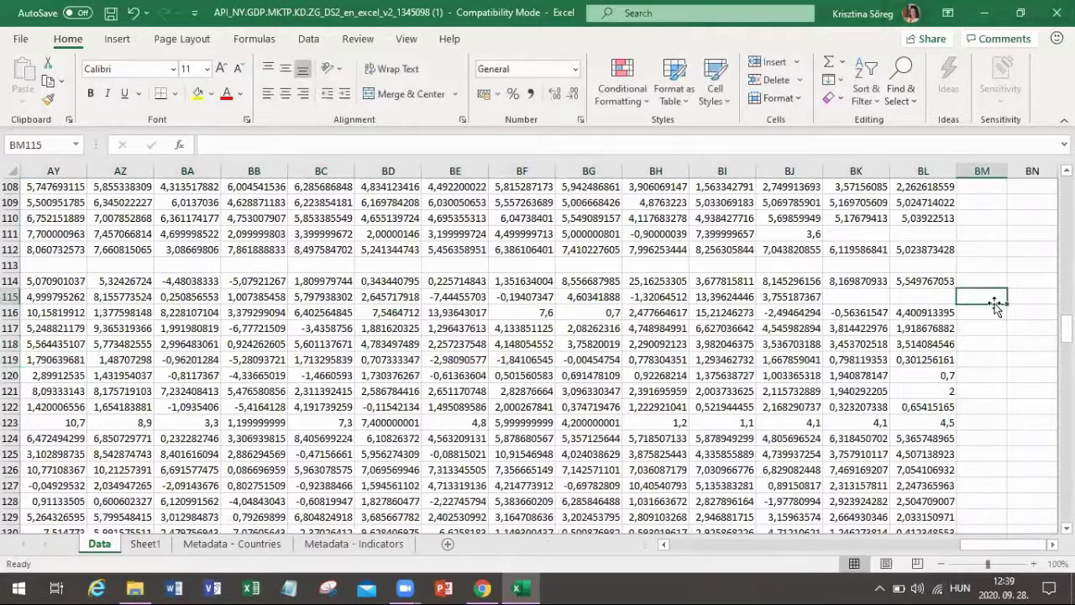
key(ctrl+f)
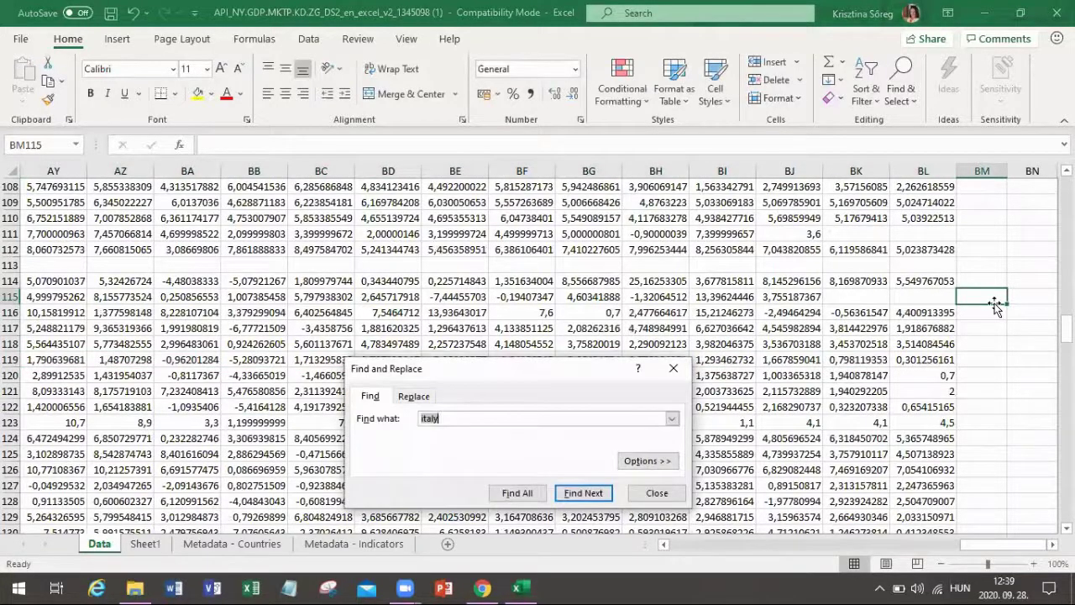
text(spain)
key(Return)
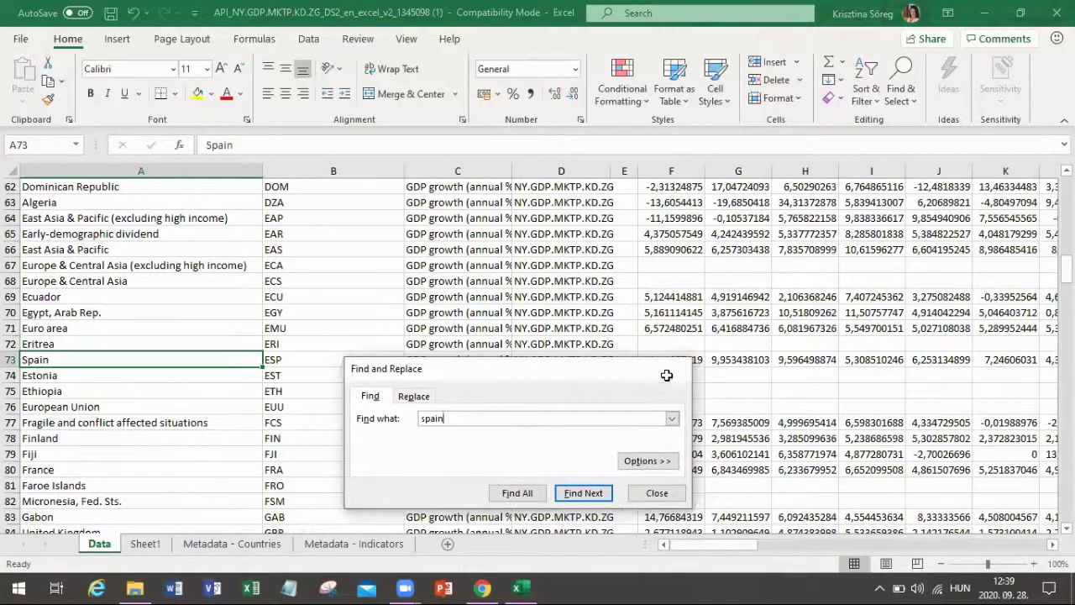
click(668, 373)
Copy Spain's yearly GDP growth values from F73:BL73 and paste them into Sheet1 starting at D9
key(Right)
key(Right)
key(Right)
key(Right)
key(Right)
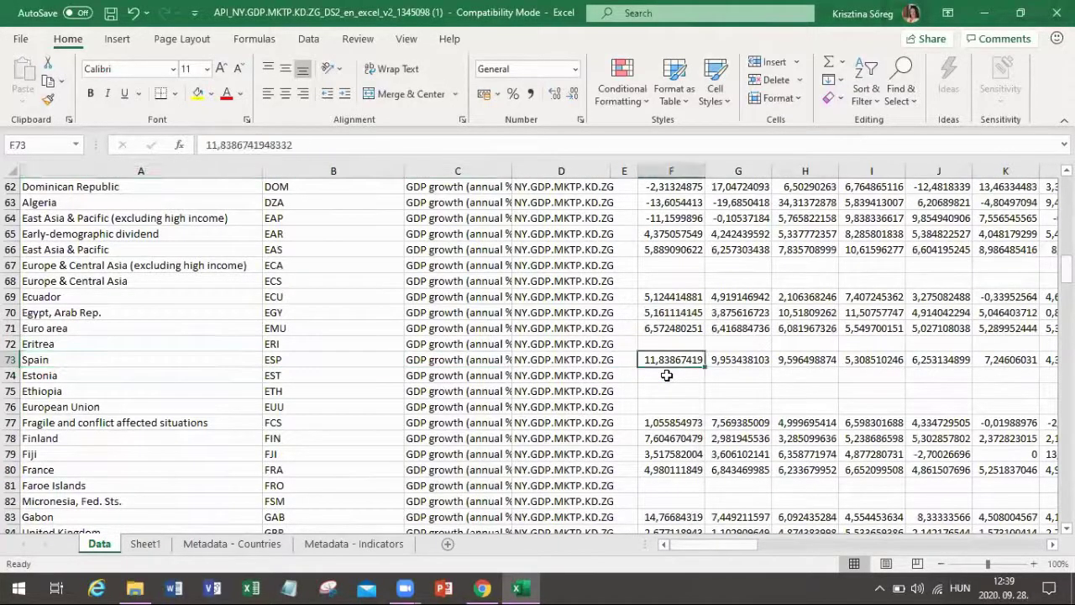
key(shift+Right)
key(shift+Right)
key(shift+Right)
key(shift+Right)
key(shift+Right)
key(shift+Right)
key(shift+Right)
key(shift+Right)
key(shift+Right)
key(shift+Right)
key(shift+Right)
key(shift+Right)
key(shift+Right)
key(shift+Right)
key(shift+Right)
key(shift+Right)
key(shift+Right)
key(shift+Right)
key(shift+Right)
key(shift+Right)
key(shift+Right)
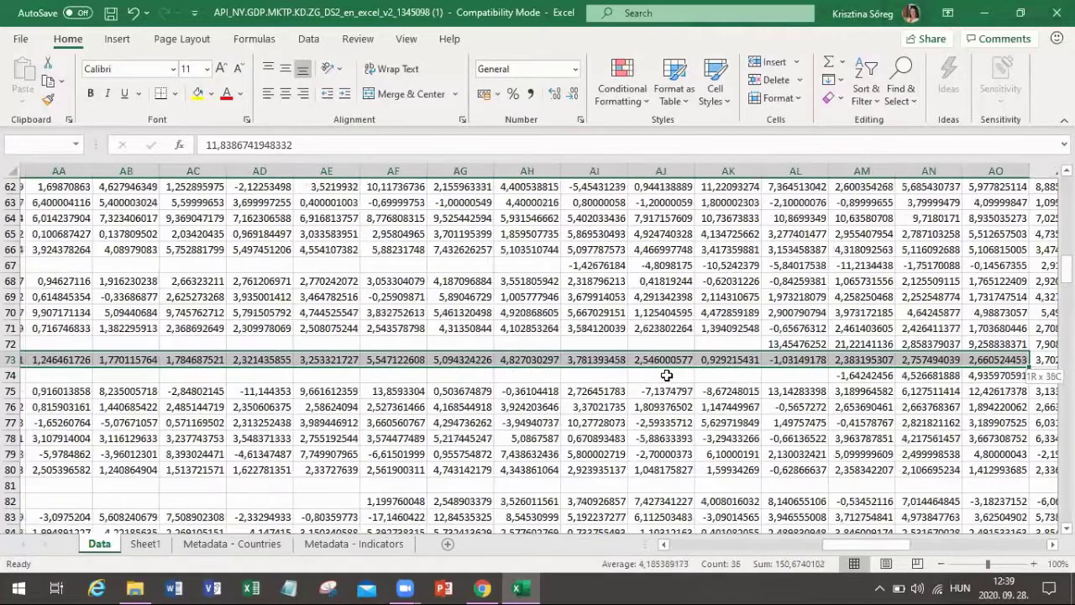
key(shift+Right)
key(shift+Right)
key(shift+Right)
key(shift+Right)
key(shift+Right)
key(shift+Right)
key(shift+Right)
key(shift+Right)
key(shift+Right)
key(shift+Right)
key(shift+Right)
key(shift+Right)
key(shift+Right)
key(shift+Right)
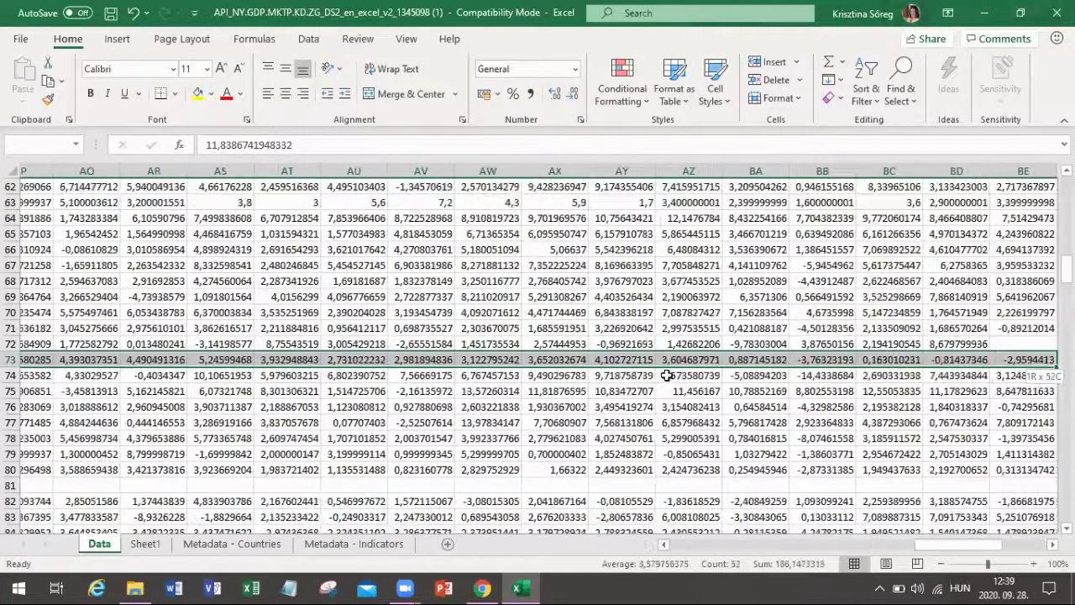
key(ctrl+shift+Right)
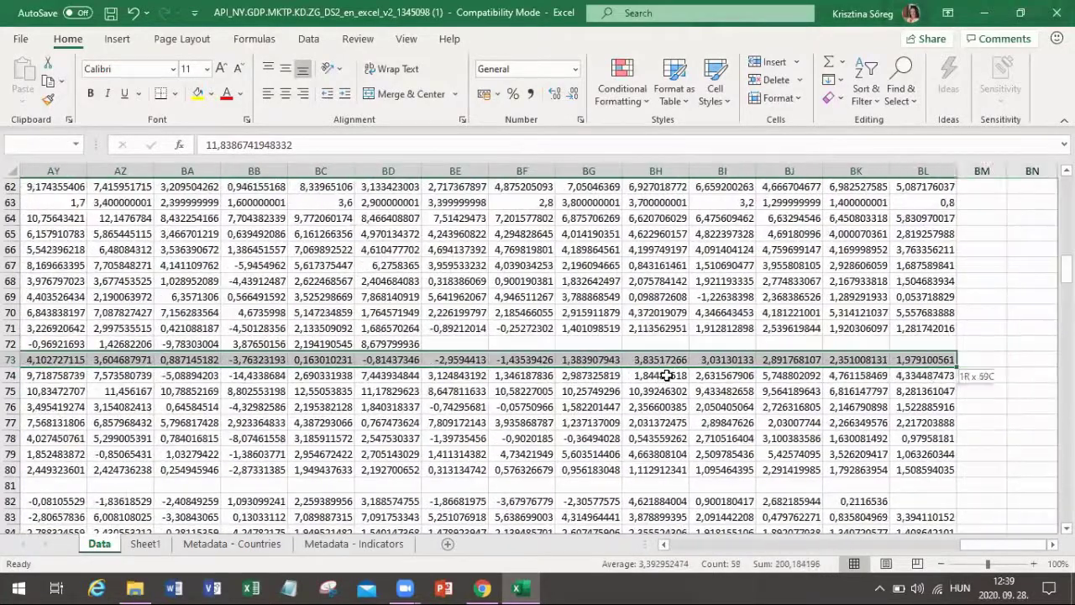
key(ctrl+c)
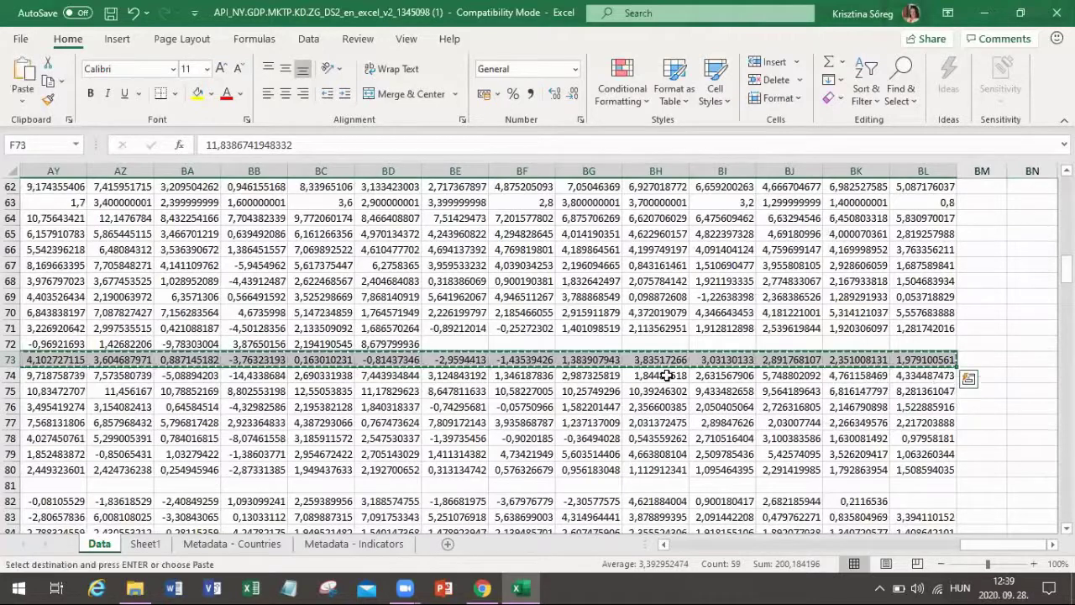
click(145, 543)
key(ctrl+v)
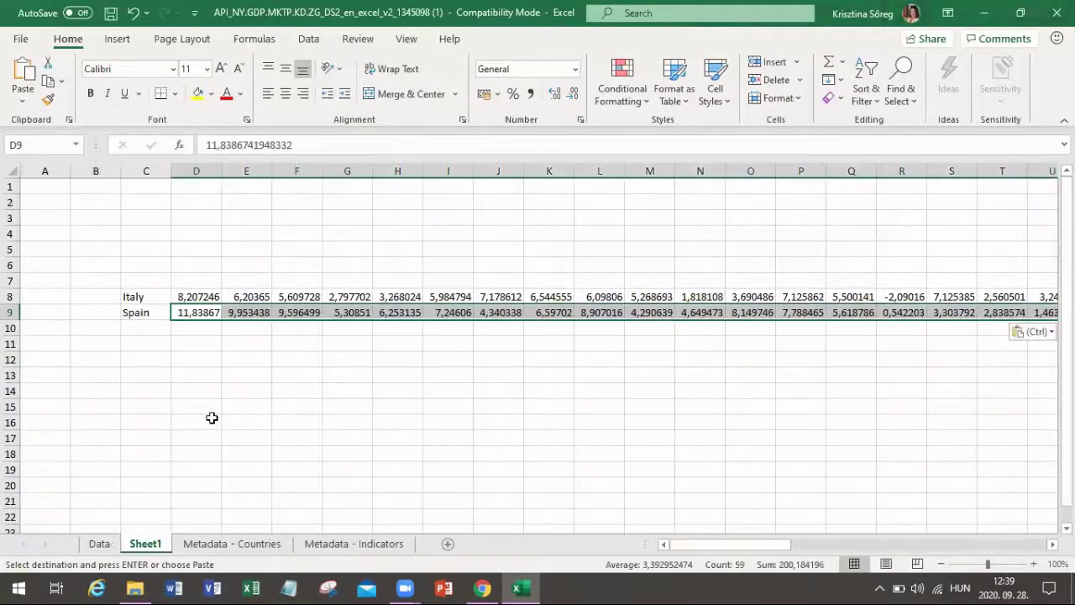
Enter the first two year headings above the values on Sheet1: 1961 in D7 and 1962 in E7
click(213, 278)
text(1961)
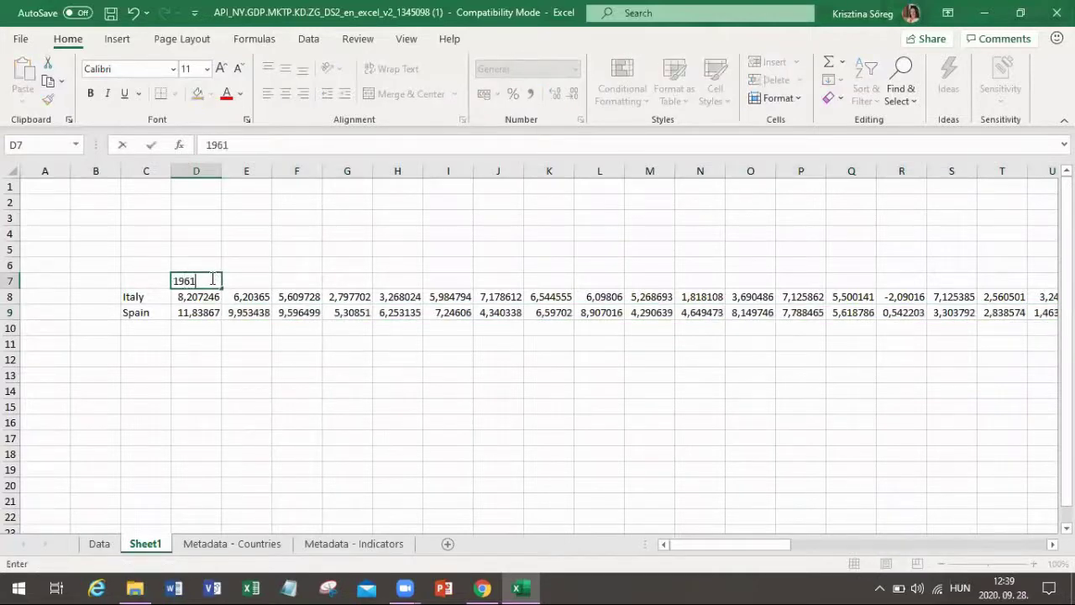
key(Tab)
text(19)
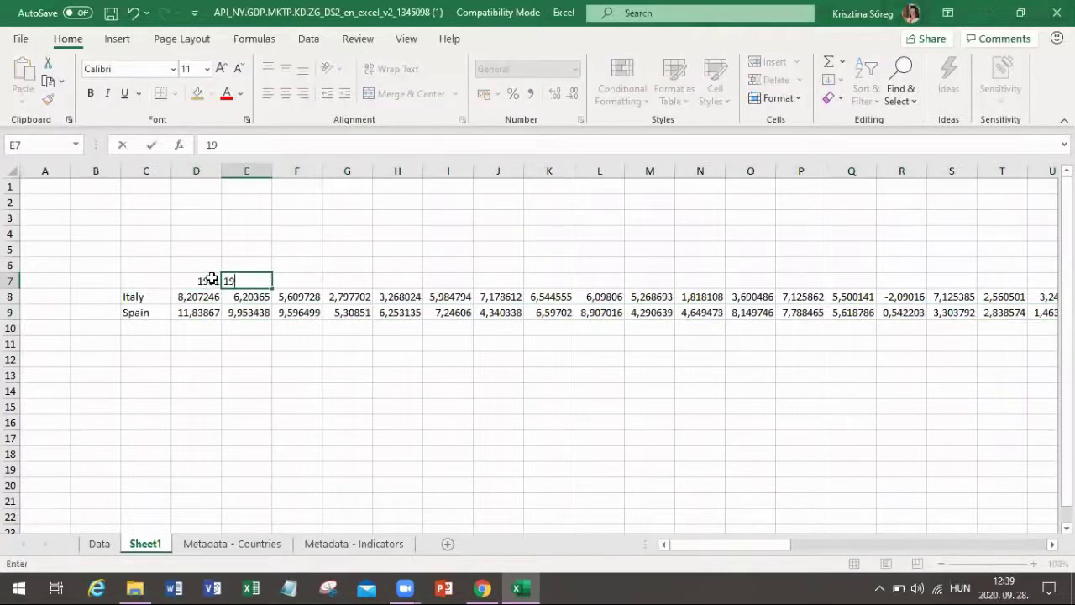
text(62)
Extend the year series from D7:E7 across row 7 to the last data column, BJ
click(210, 280)
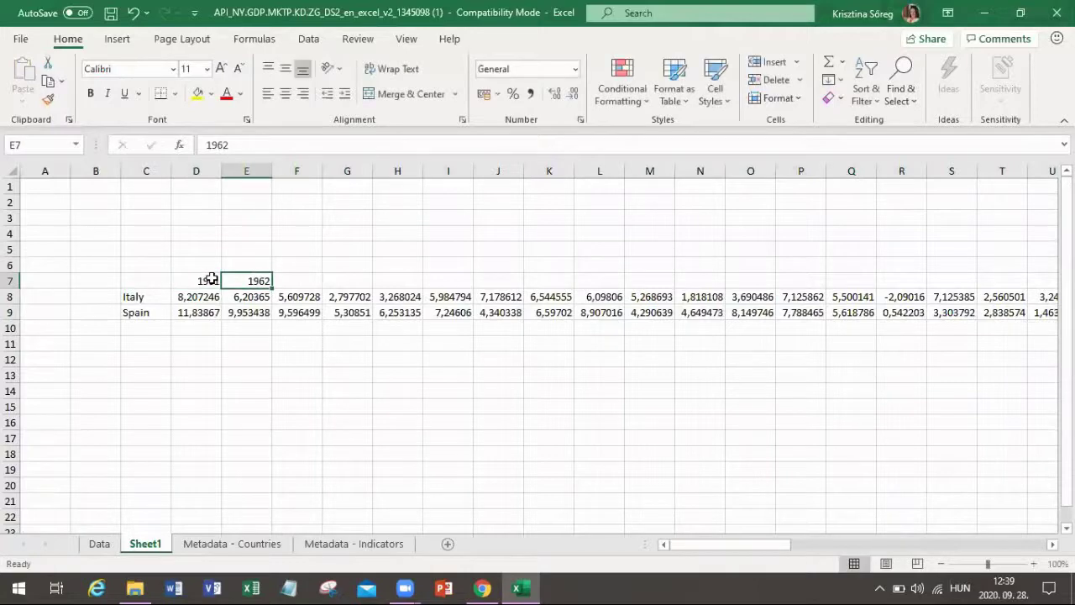
key(shift+Right)
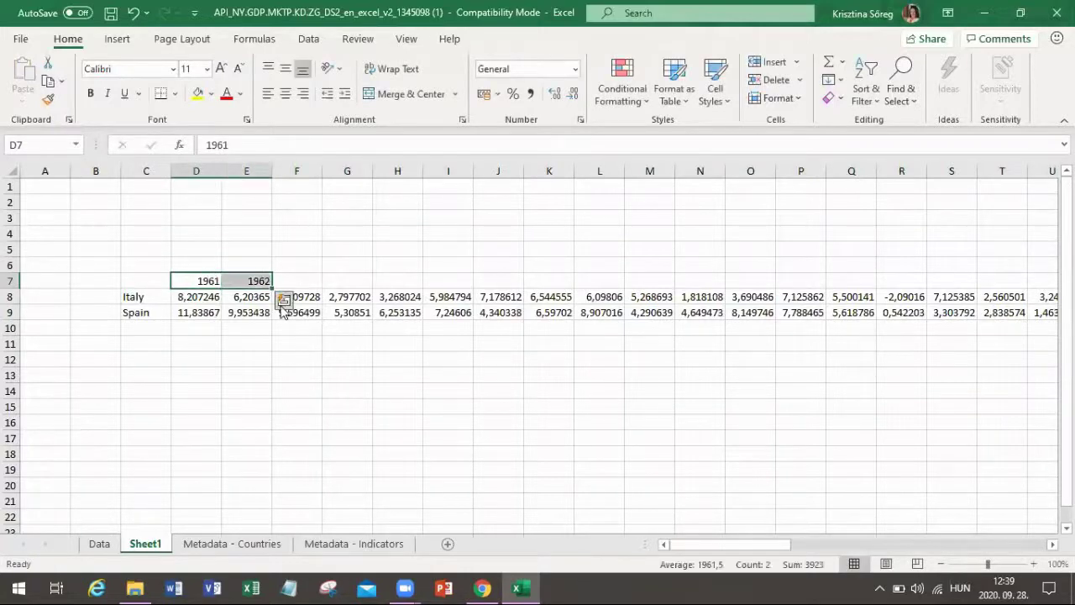
drag(271, 287, 983, 293)
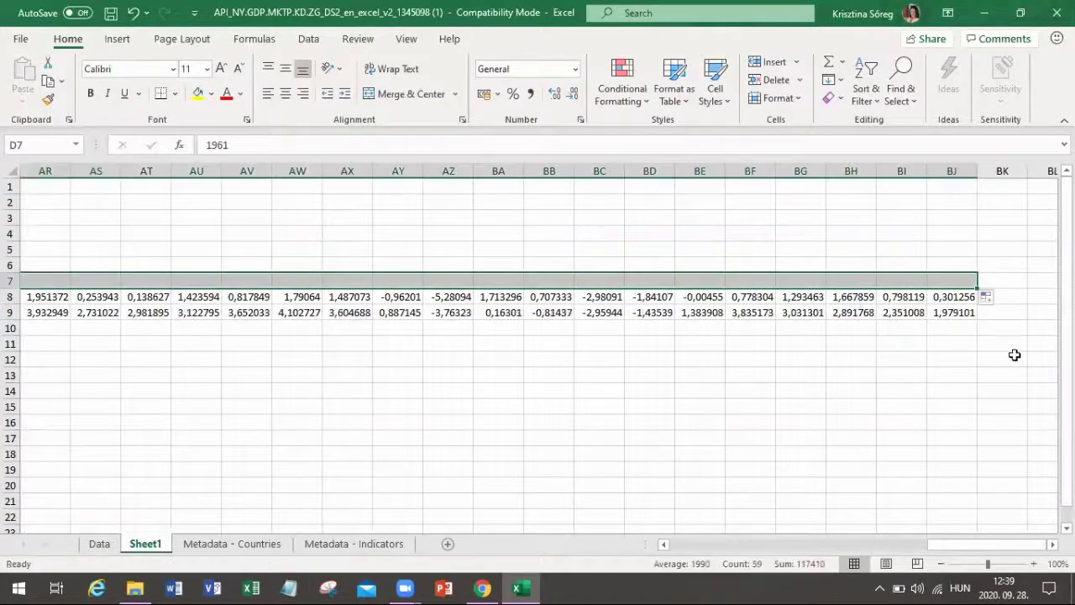
drag(964, 548, 708, 549)
click(147, 277)
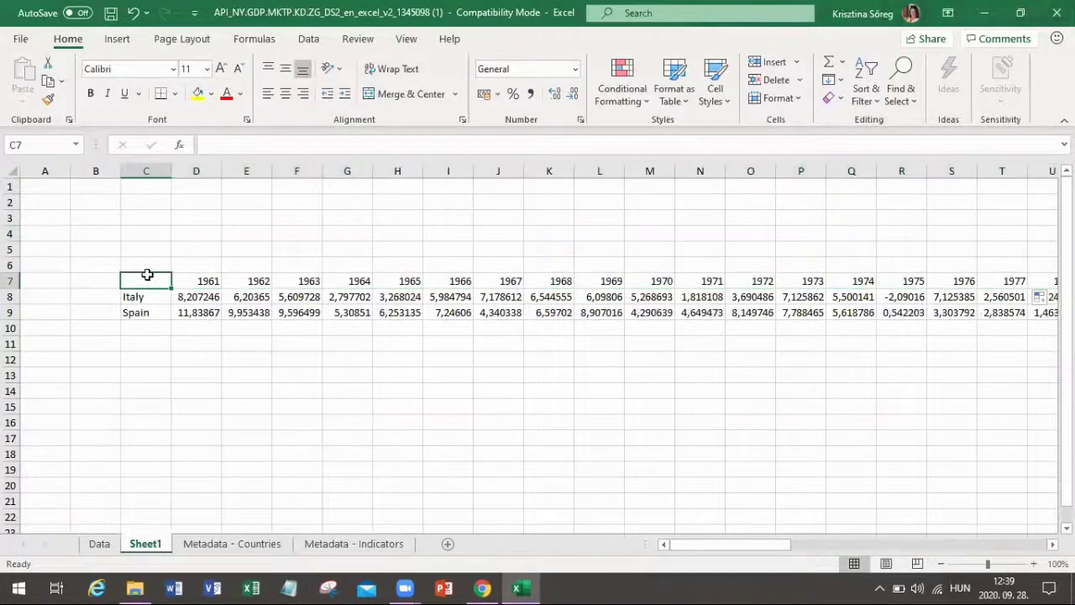
Insert the recommended line chart from the Italy and Spain table in C7:BJ9, including the year headings
key(shift+Down)
key(shift+Right)
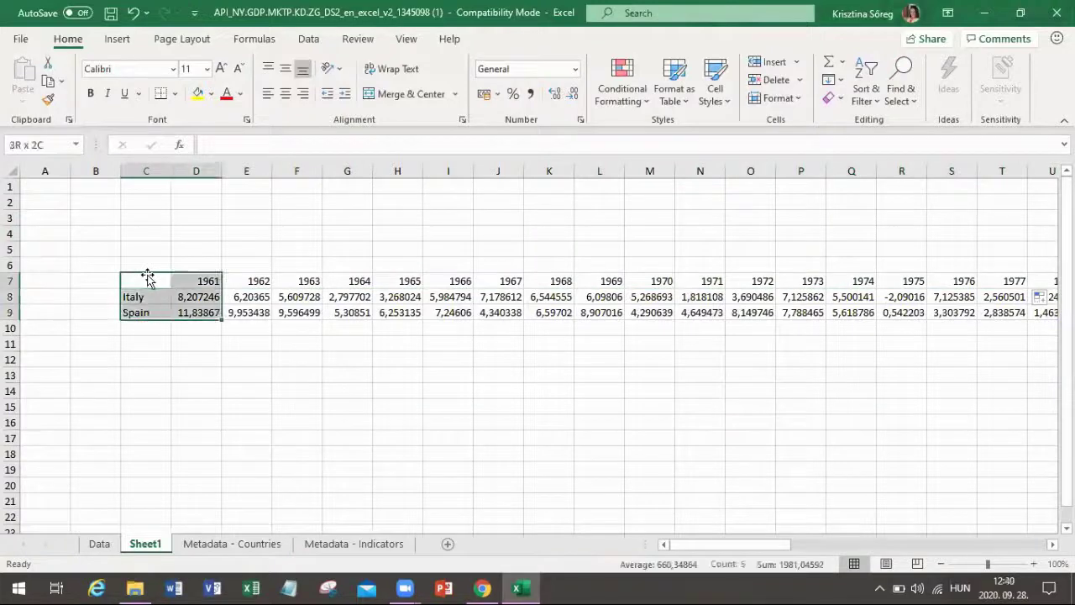
key(shift+Right)
key(shift+Right)
key(shift+Right)
key(shift+Right)
key(shift+Right)
key(shift+Right)
key(shift+Right)
key(shift+Right)
key(shift+Right)
key(shift+Right)
key(shift+Right)
key(shift+Right)
key(shift+Right)
key(shift+Right)
key(shift+Right)
key(shift+Right)
key(shift+Right)
key(shift+Right)
key(shift+Right)
key(shift+Right)
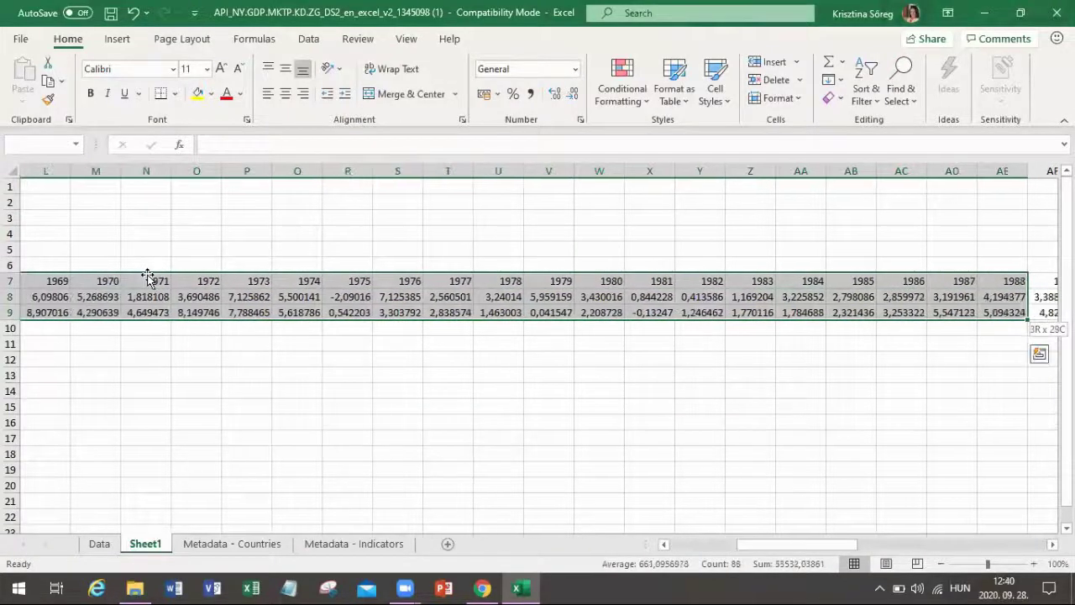
key(shift+Right)
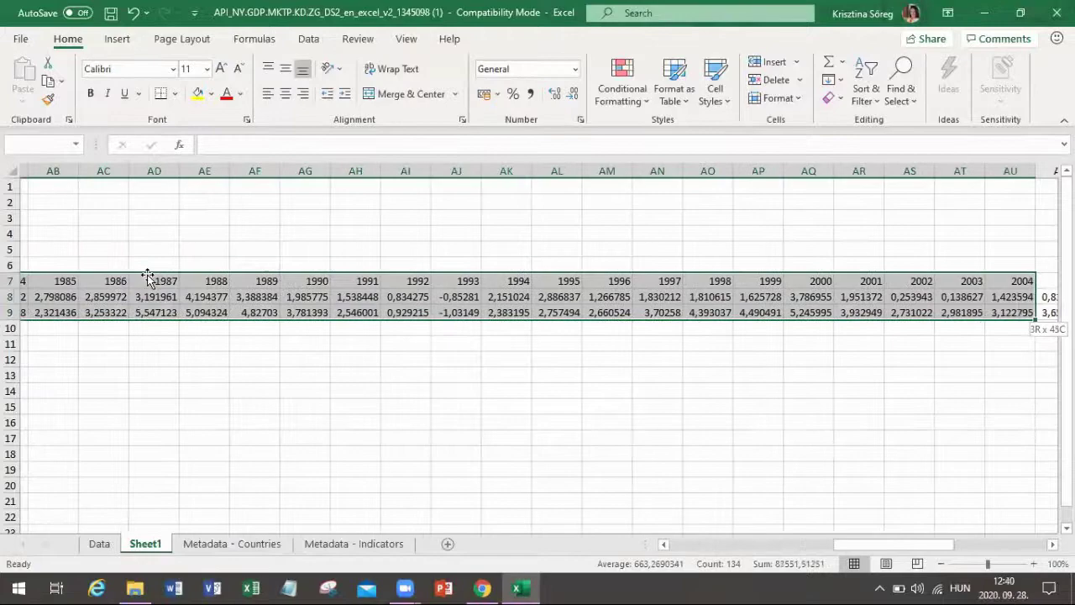
key(shift+Right)
key(shift+Right)
key(shift+Right)
key(shift+Right)
key(shift+Right)
key(shift+Right)
key(shift+Right)
key(shift+Right)
key(shift+Right)
key(shift+Right)
key(shift+Right)
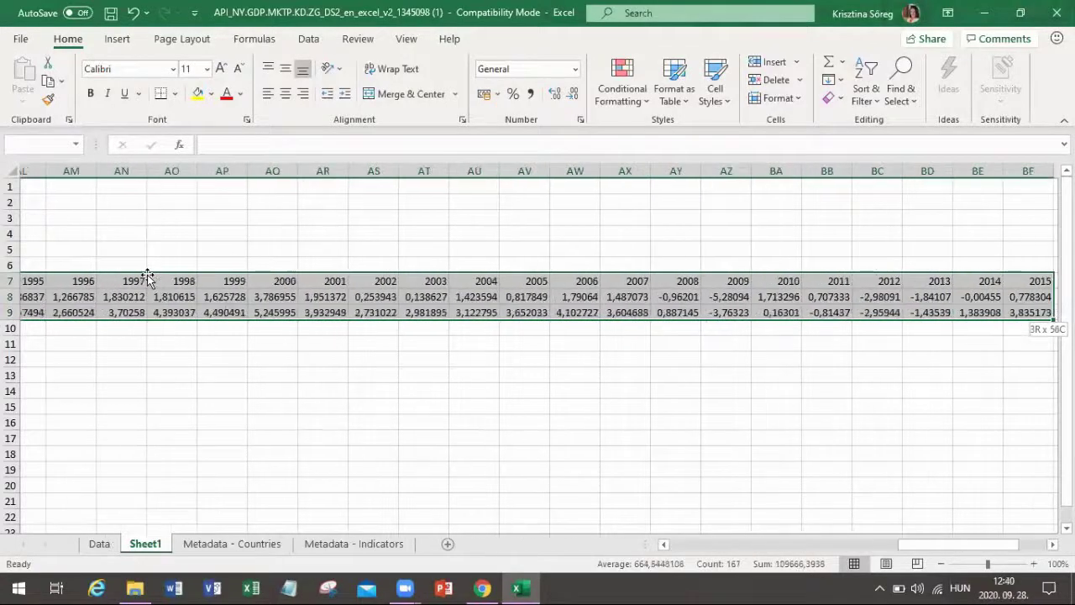
key(shift+Right)
key(shift+Right)
key(shift+Right)
key(shift+Right)
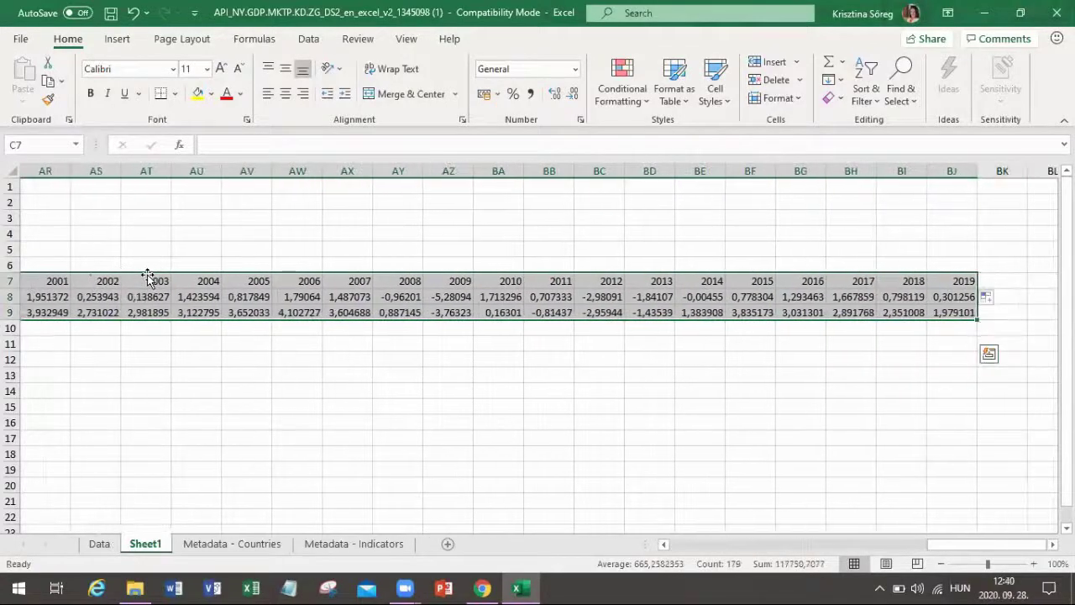
click(118, 44)
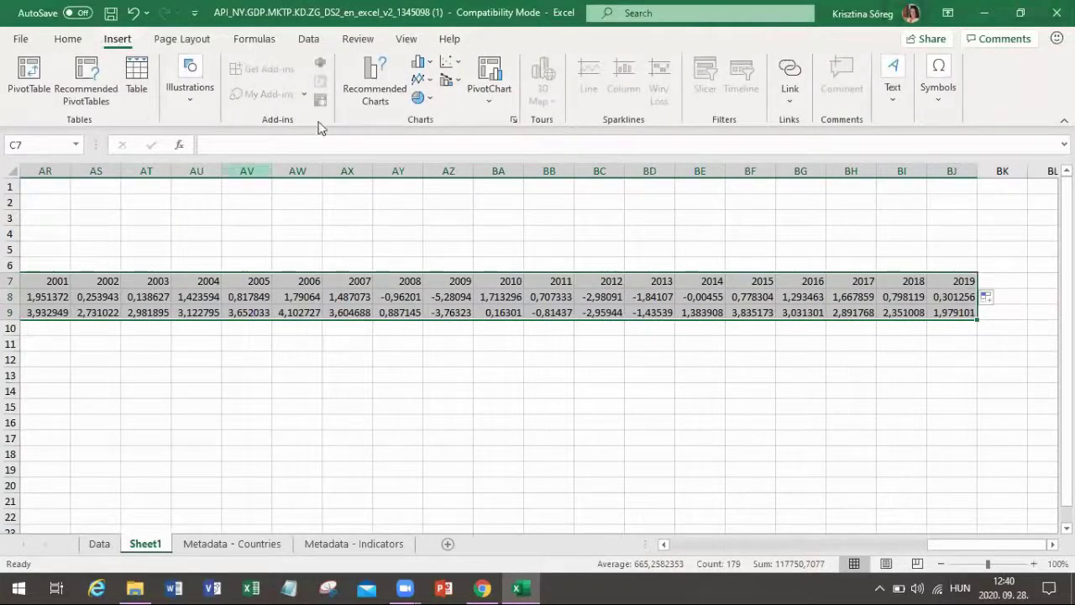
click(364, 94)
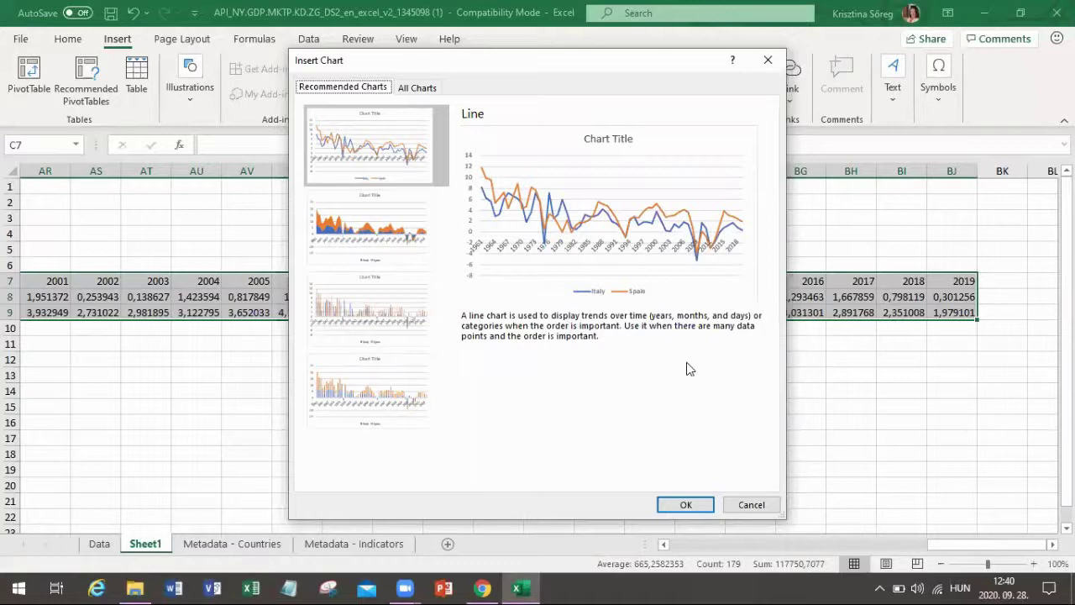
click(687, 505)
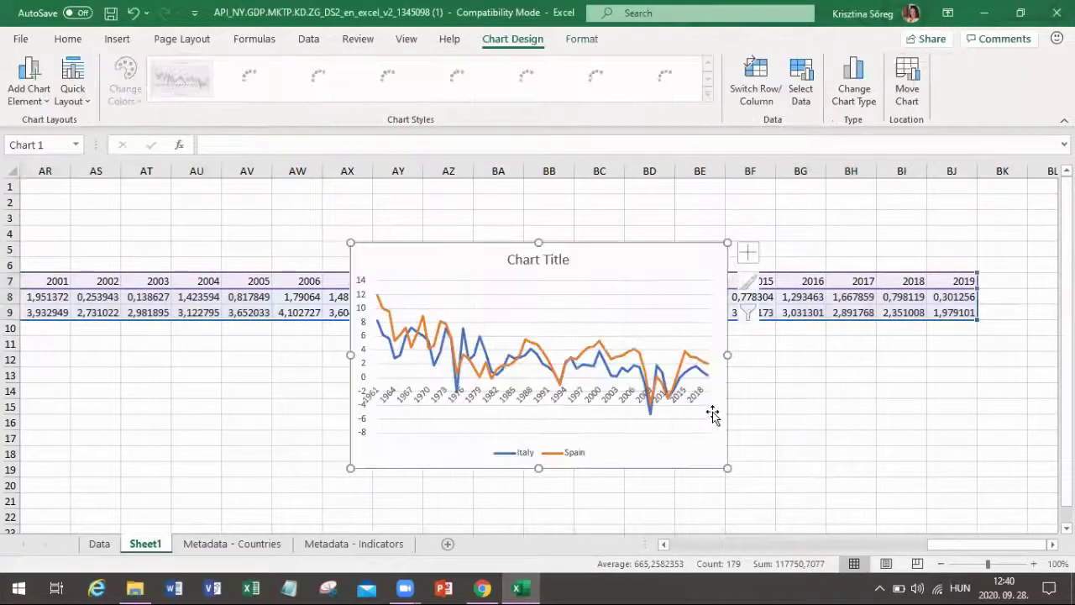
Enlarge the line chart in width and height and place it just below the data table, spanning about columns AW to BF
drag(728, 354, 775, 354)
scroll(636, 432, down, 2)
drag(678, 364, 619, 456)
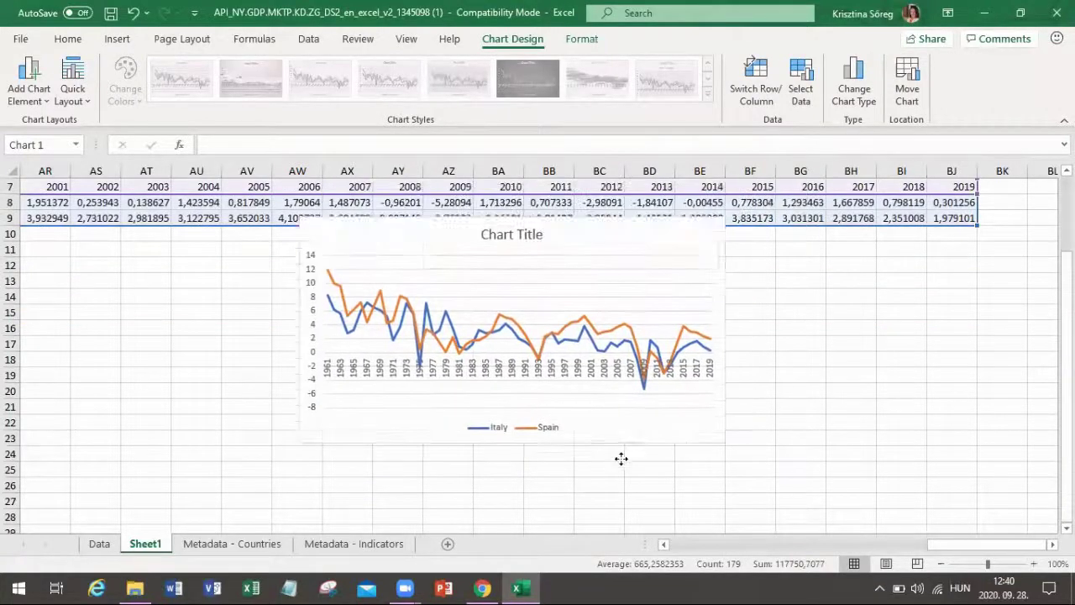
drag(505, 467, 506, 509)
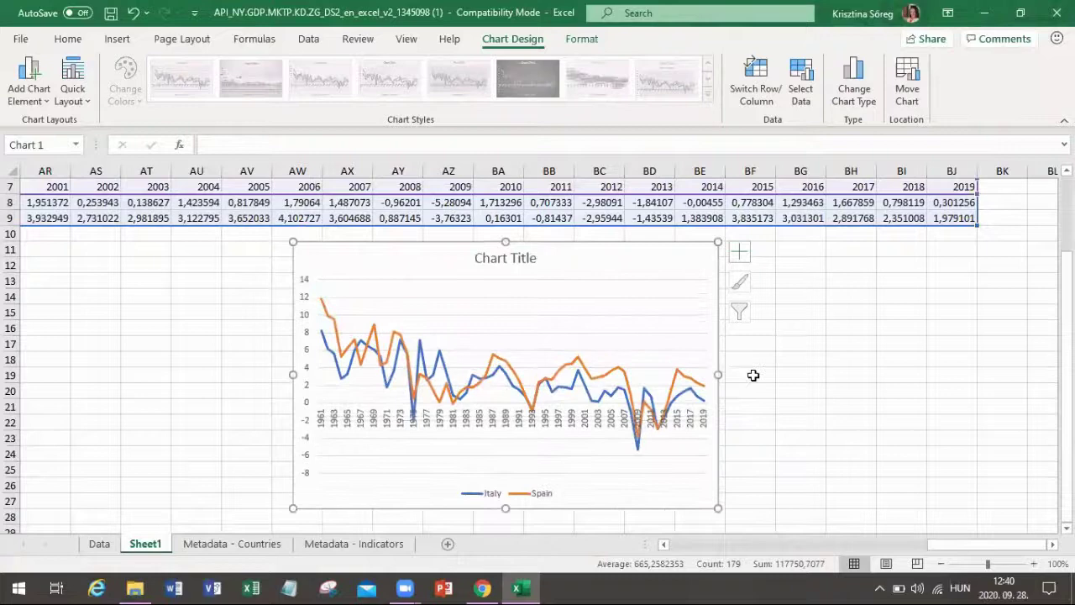
scroll(785, 371, down, 1)
scroll(784, 370, down, 1)
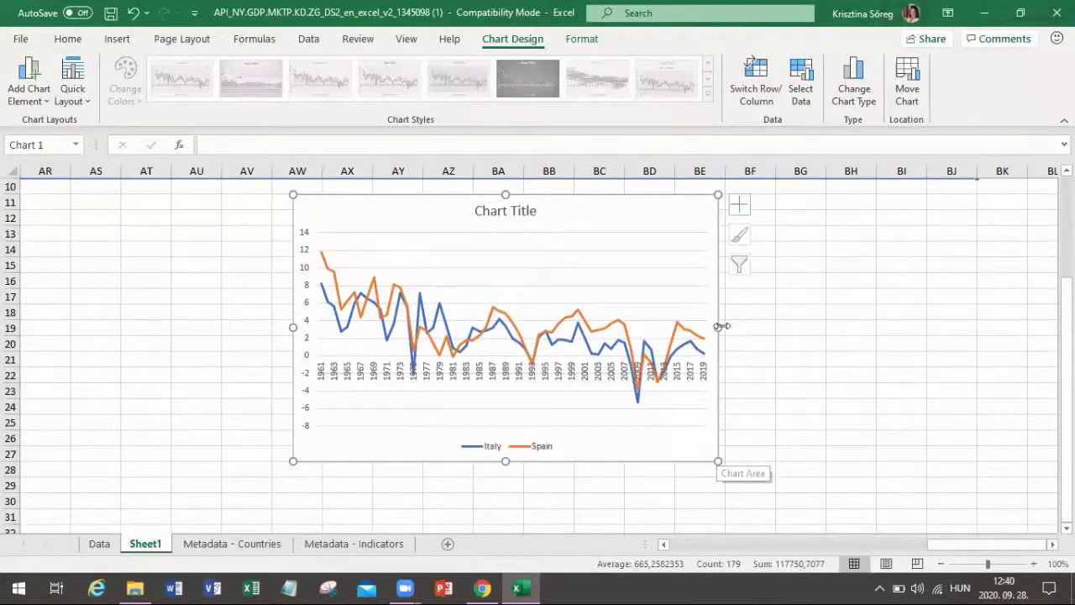
drag(719, 327, 737, 327)
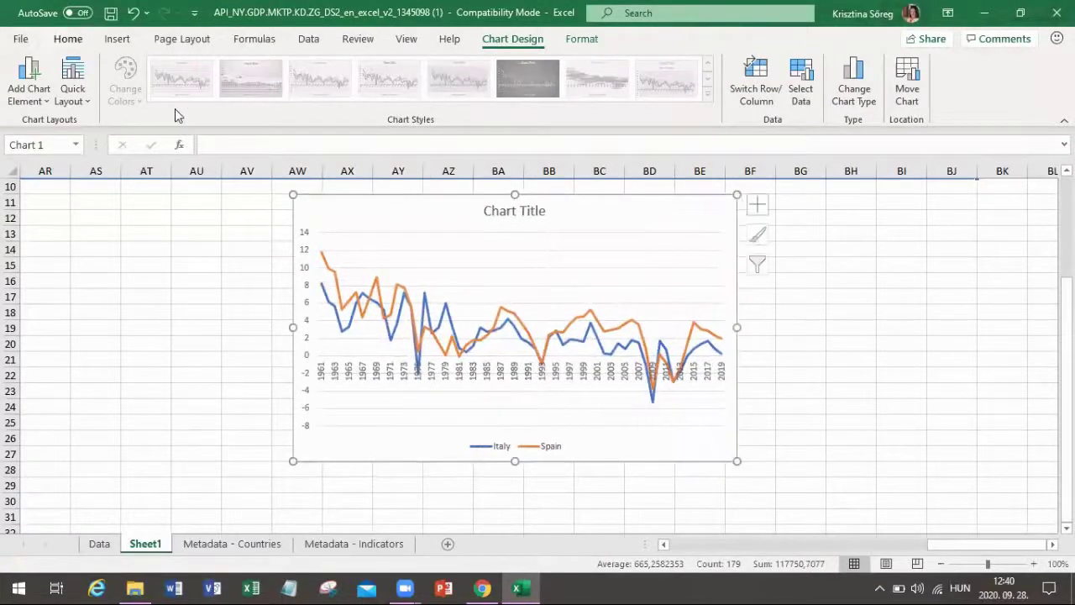
Set the font of the whole chart to Times New Roman
click(69, 40)
click(148, 71)
text(Times New Roman)
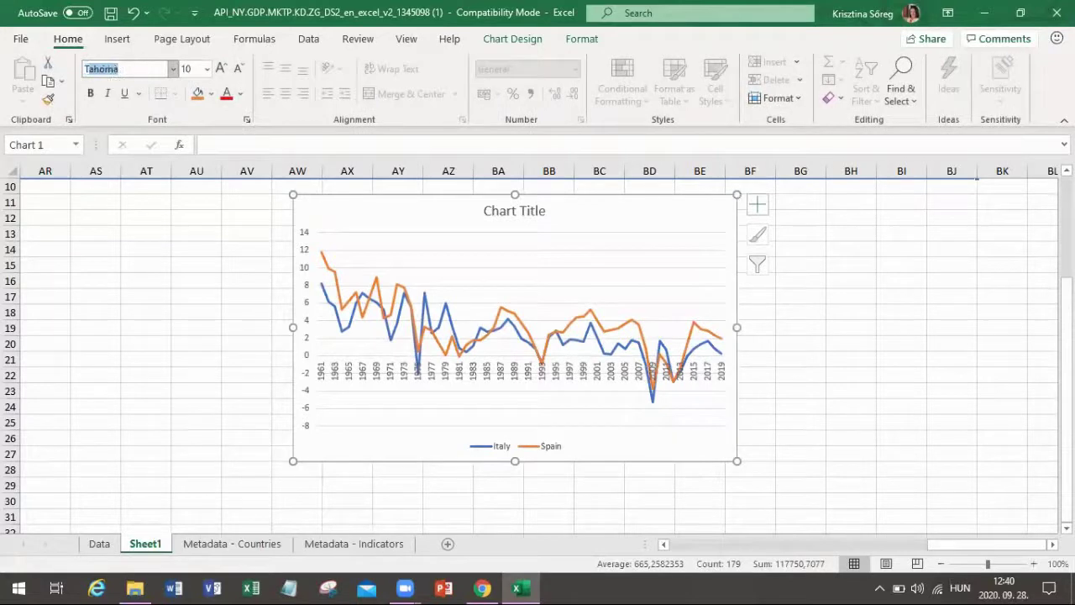
key(Return)
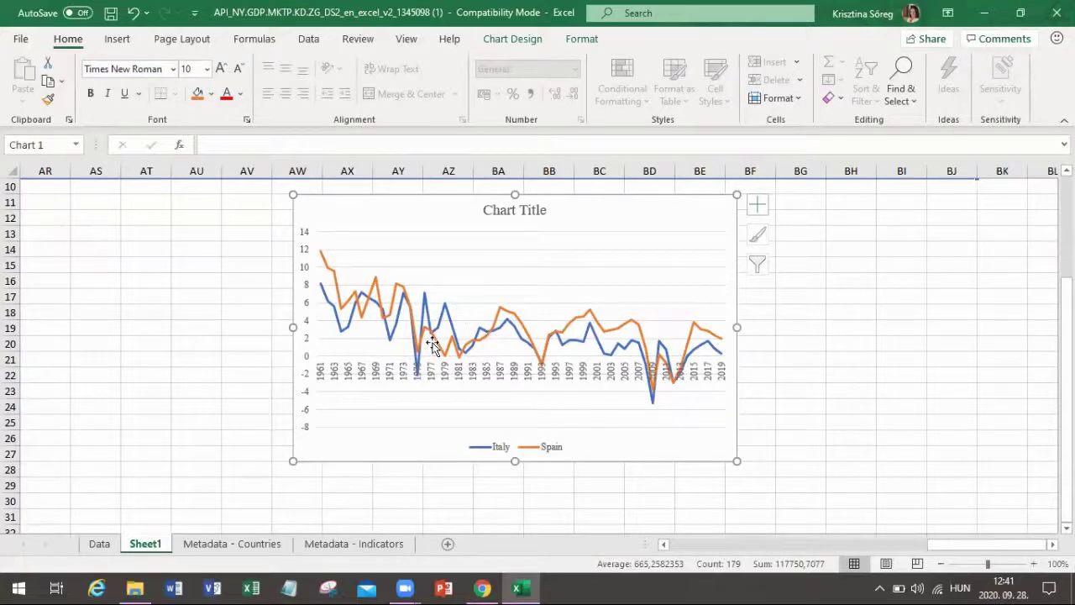
Rotate the year labels on the chart's horizontal axis to a custom angle of -45°
click(484, 378)
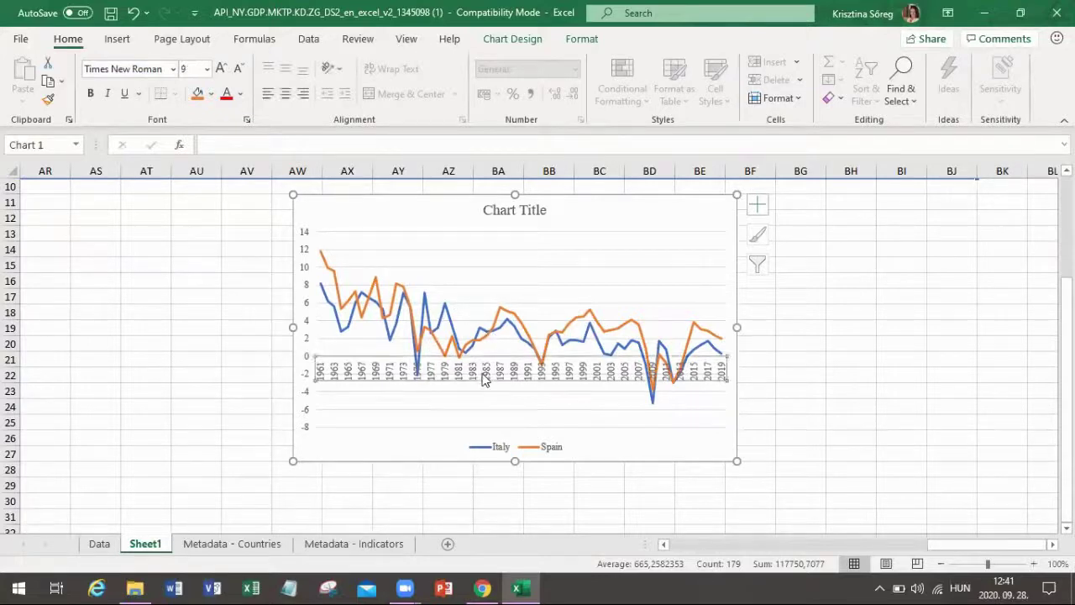
right_click(484, 380)
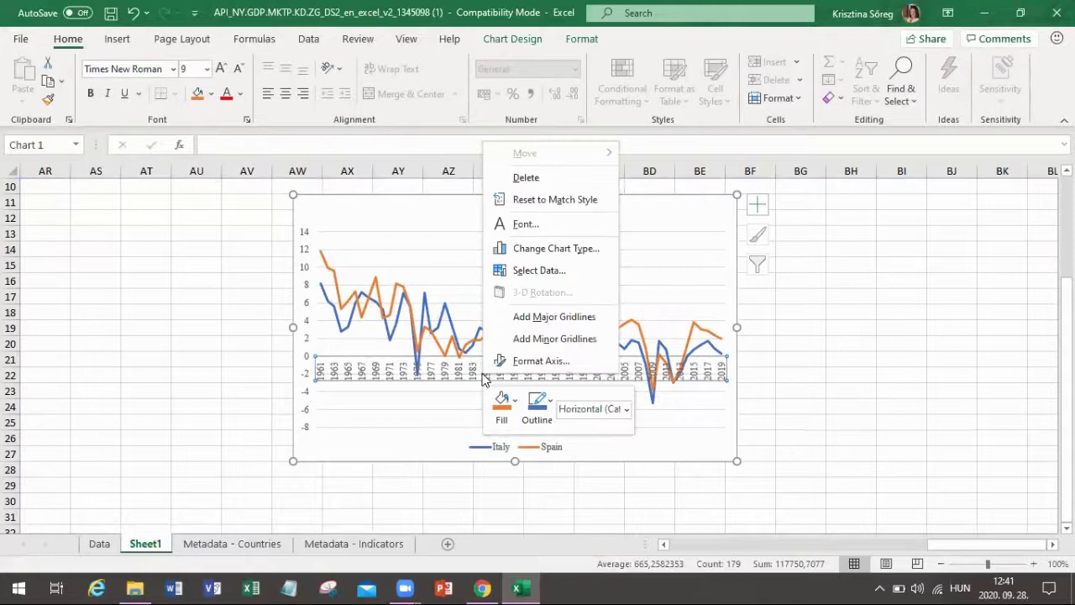
click(529, 362)
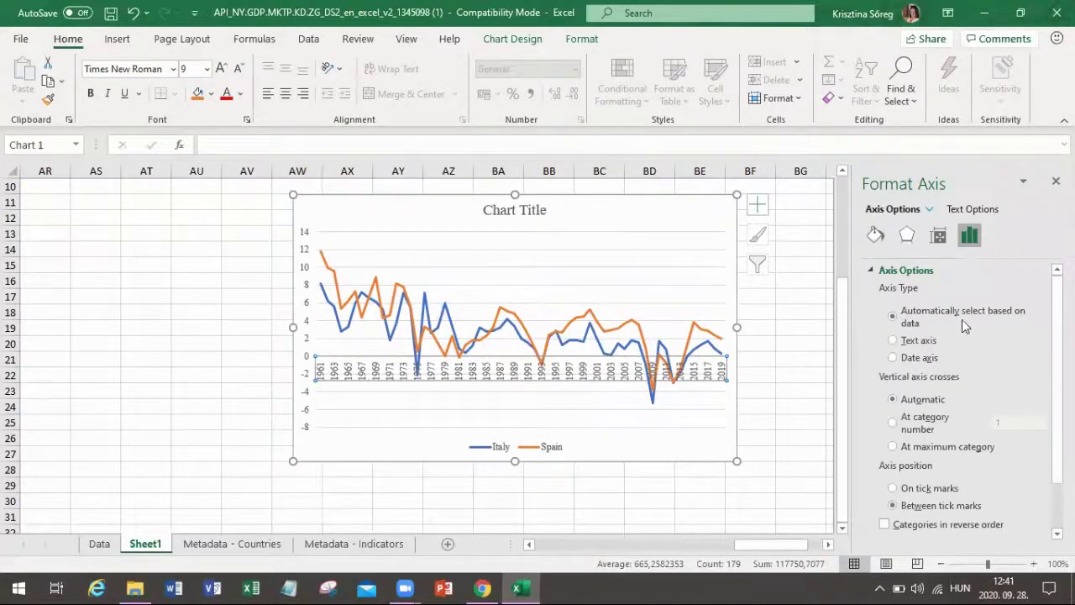
click(939, 236)
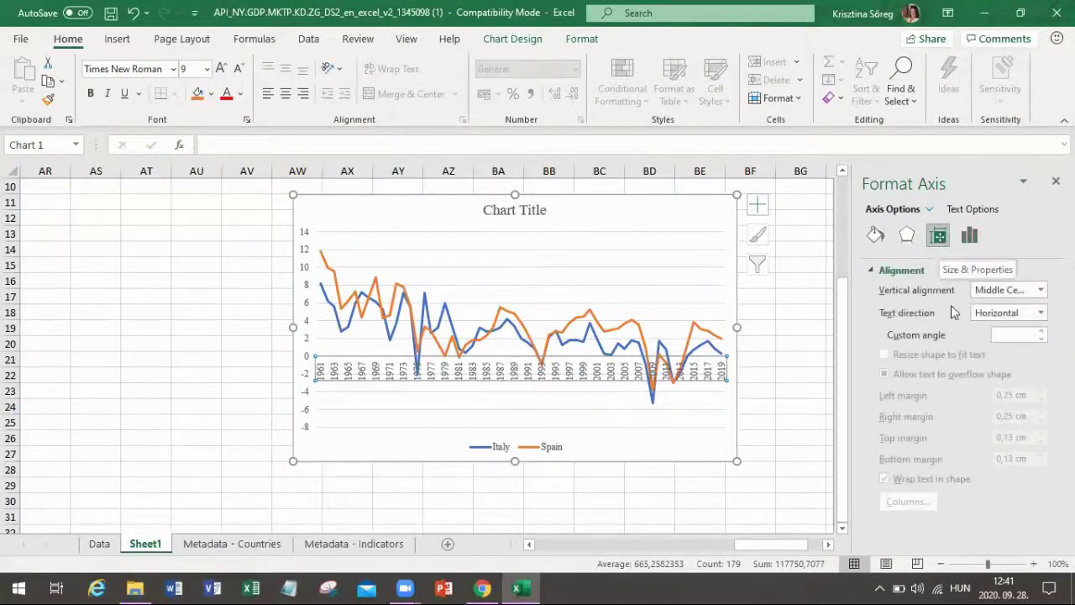
click(1008, 334)
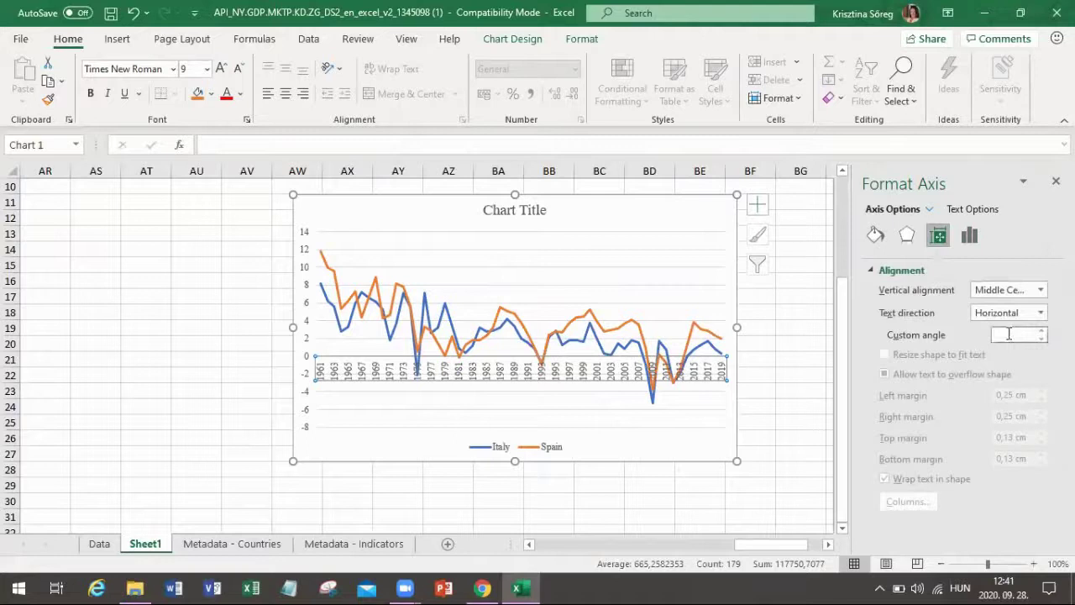
text(-45)
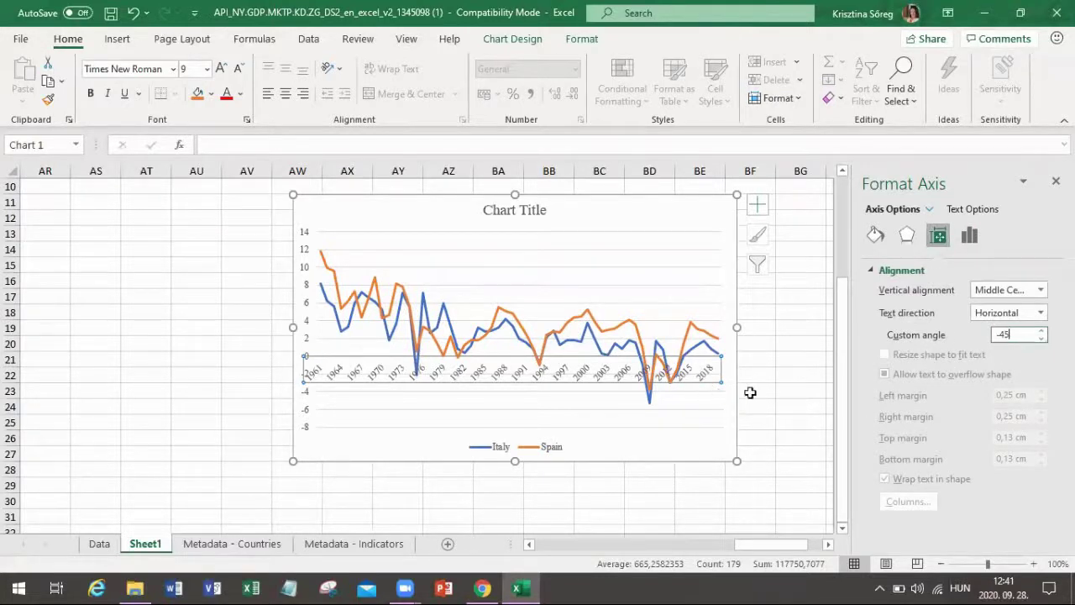
click(805, 360)
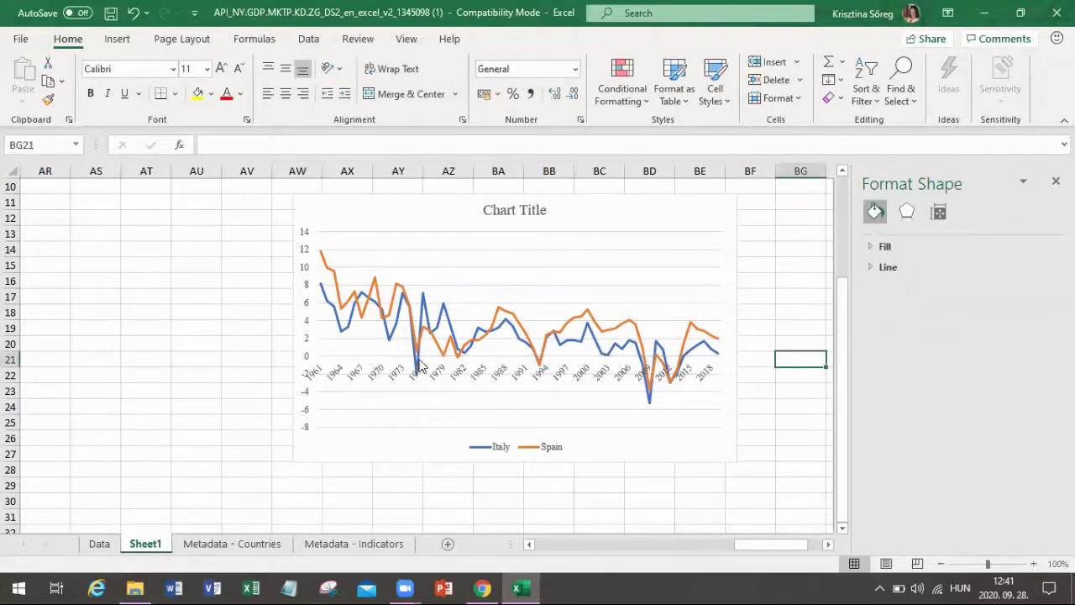
Add a primary vertical axis title to the chart and replace its text with "%"
mouse_move(651, 388)
click(330, 215)
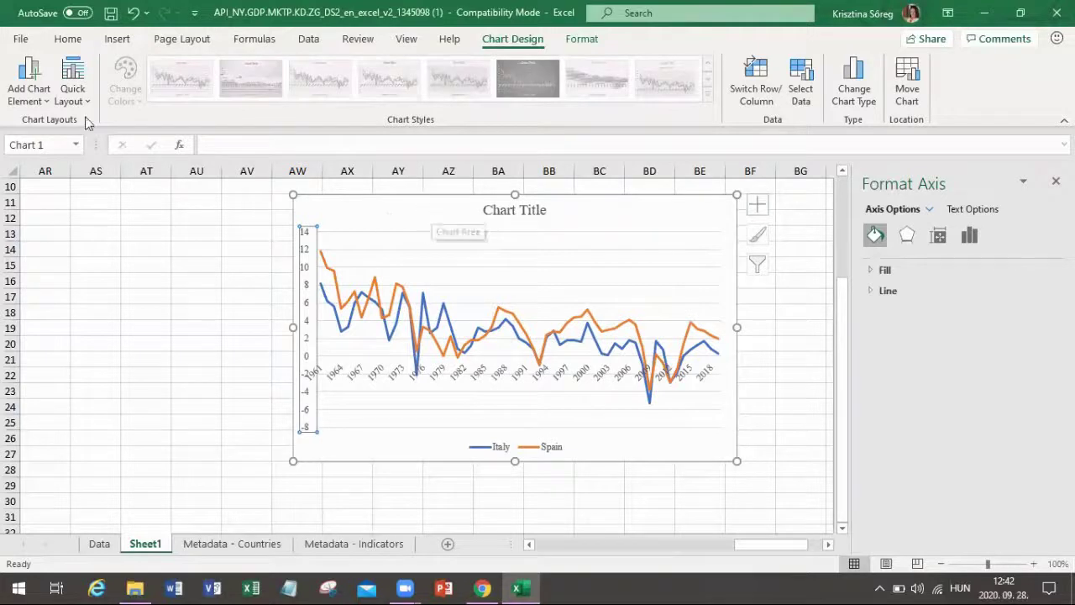
click(35, 99)
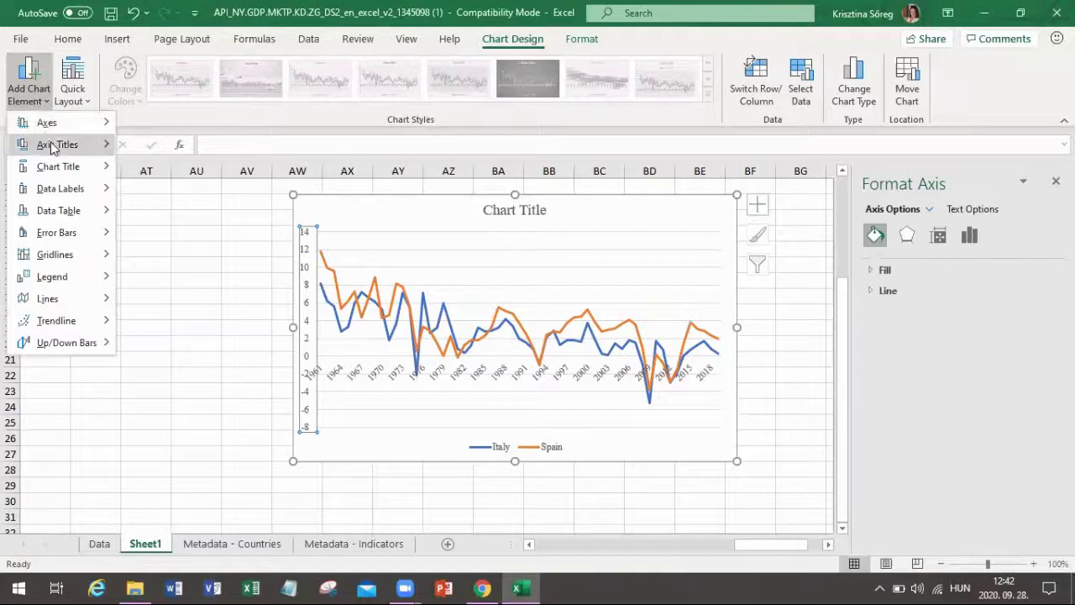
mouse_move(53, 146)
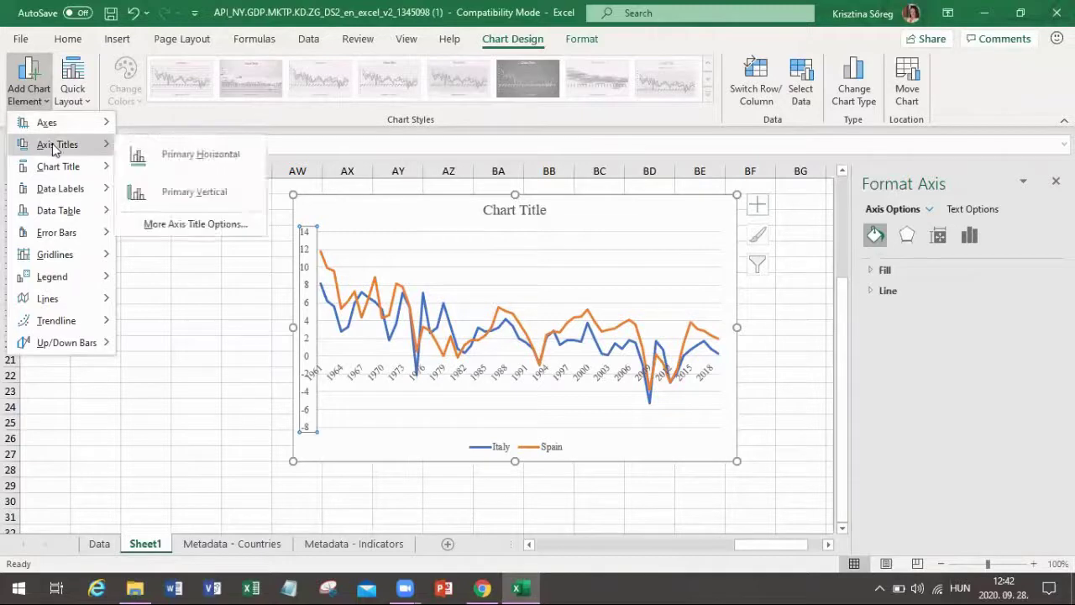
click(222, 192)
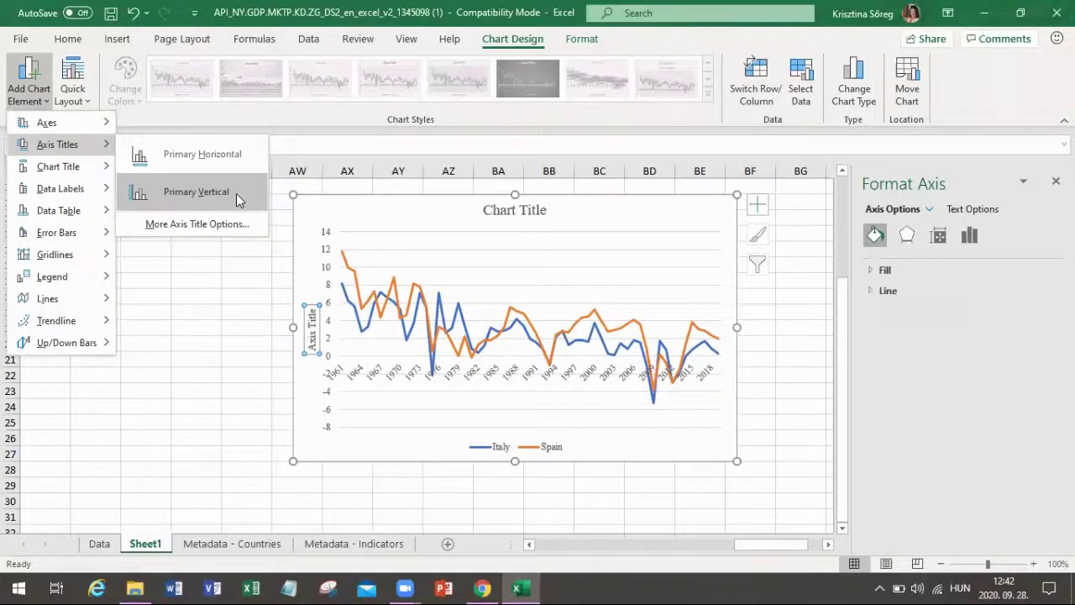
click(236, 193)
click(313, 309)
drag(312, 309, 315, 340)
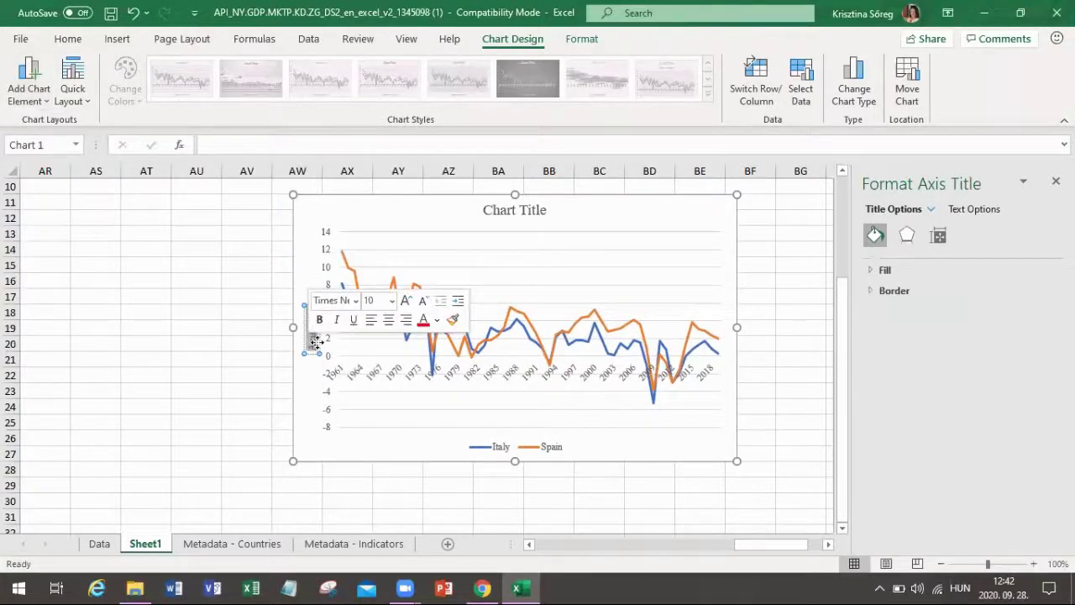
key(Delete)
text(%)
click(263, 353)
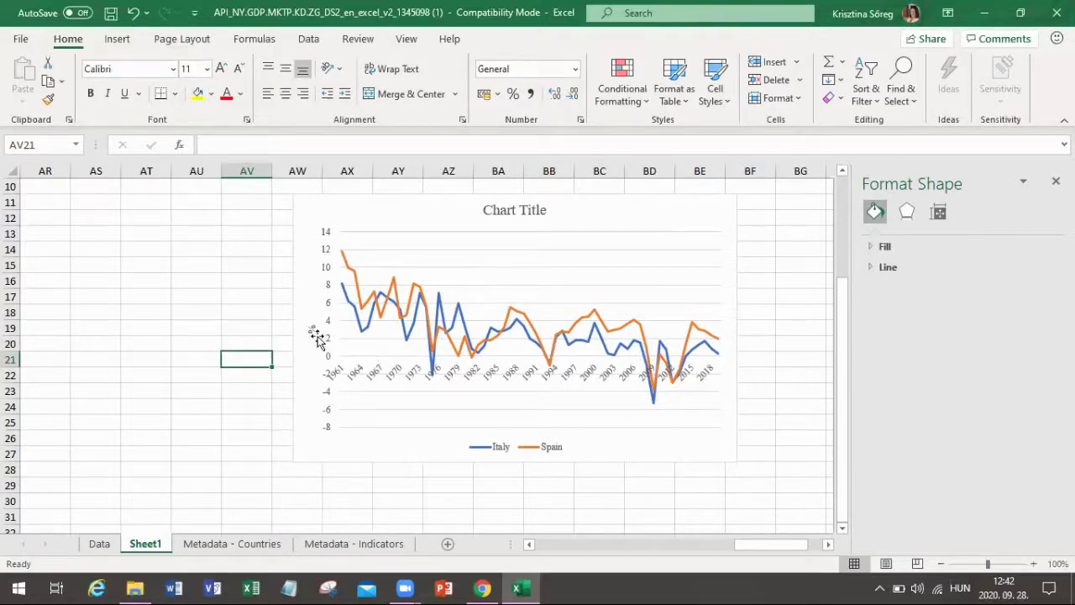
Reduce the font size of the chart's vertical axis labels to 7
click(328, 288)
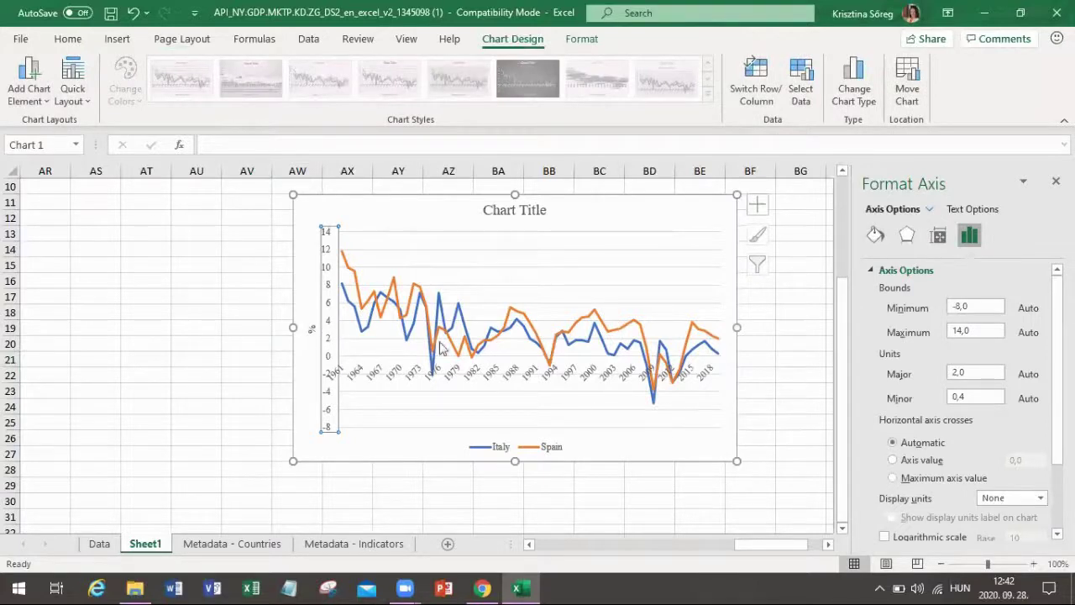
click(68, 39)
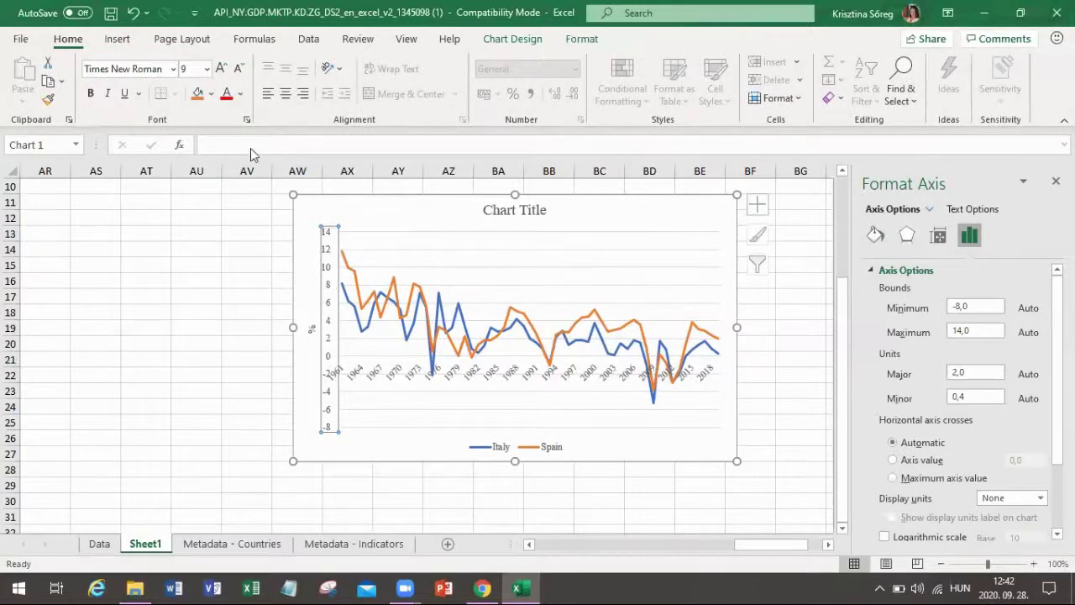
click(239, 70)
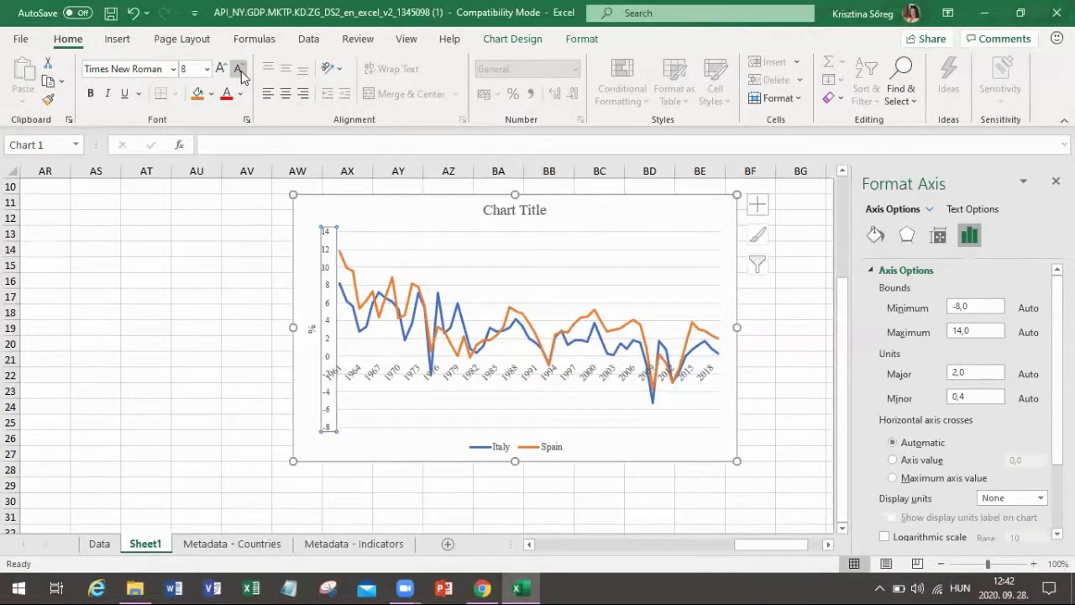
click(240, 70)
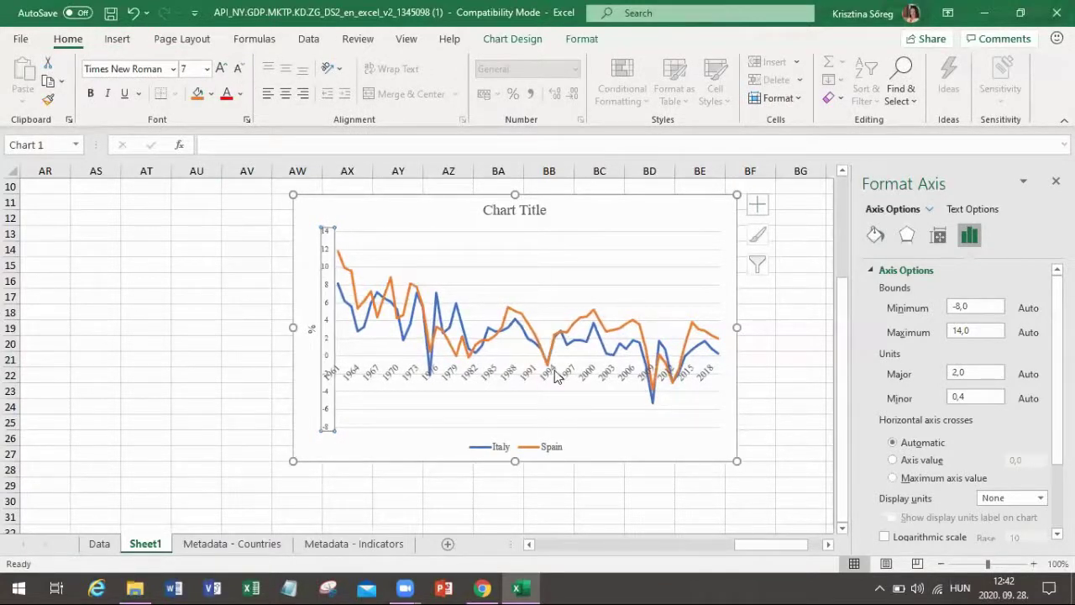
click(715, 498)
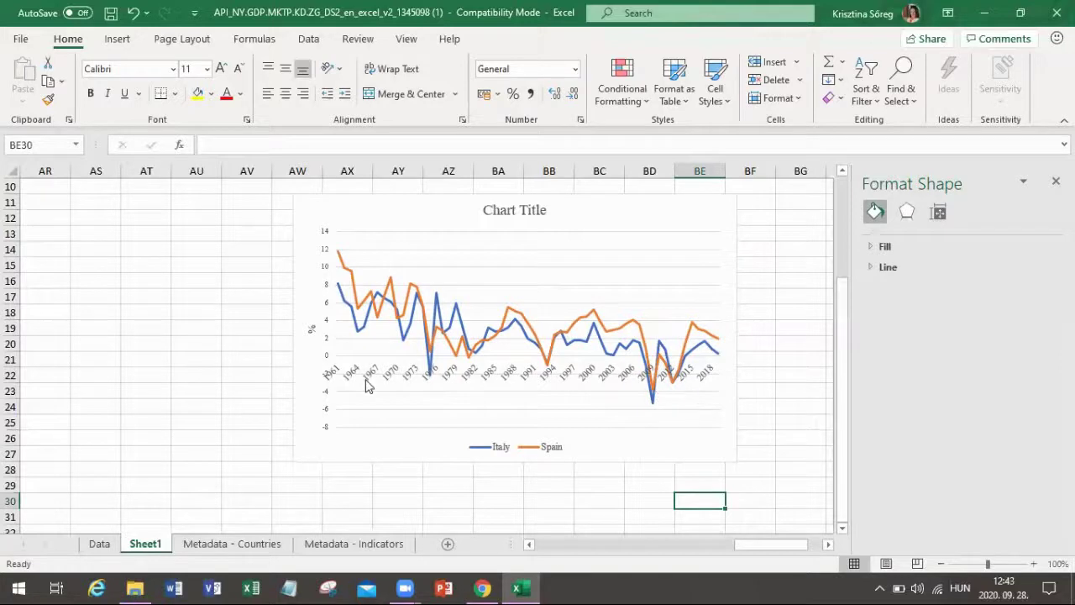
Recolour the Spain series line in the chart to dark red and set its width to 1,75 pt
click(352, 285)
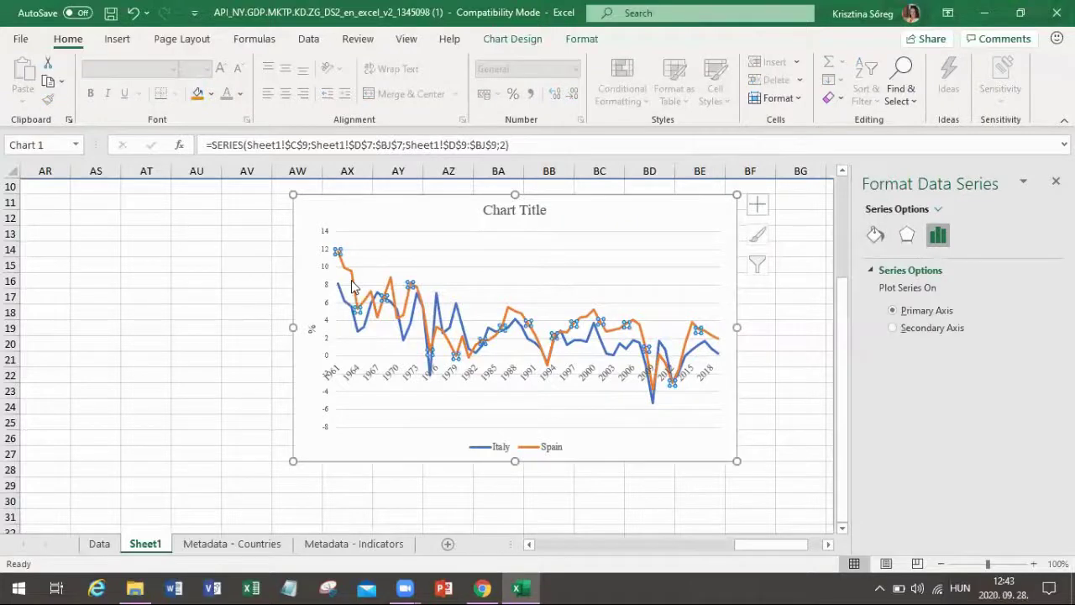
click(875, 235)
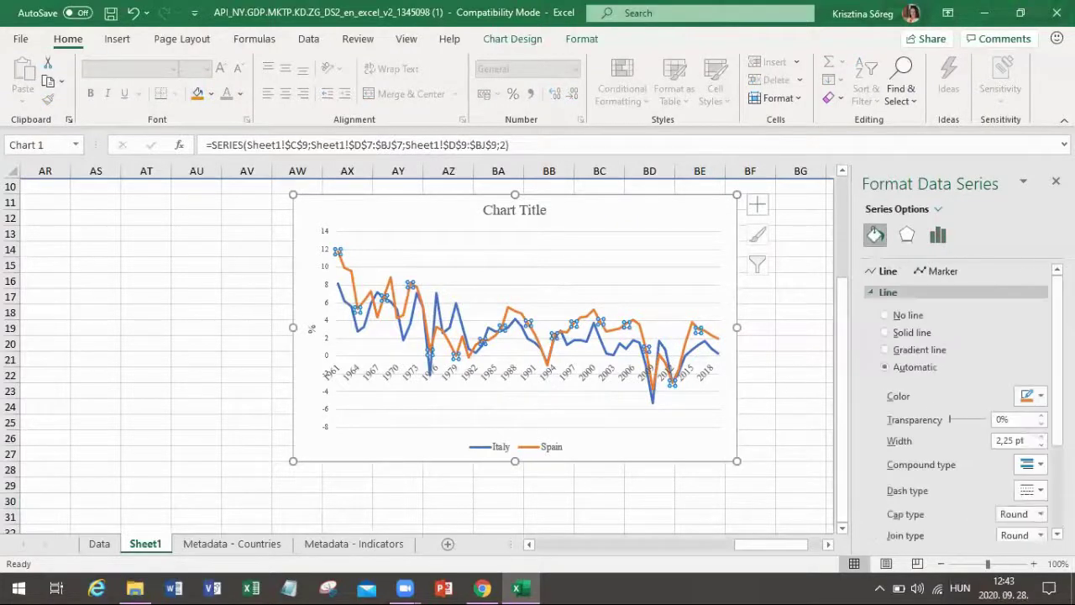
click(1033, 397)
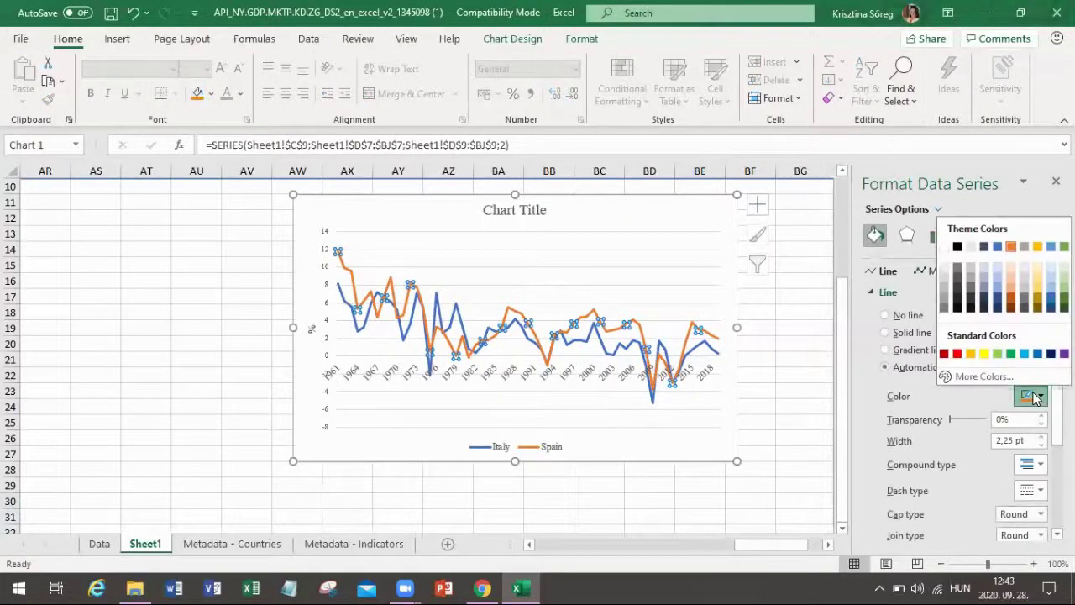
click(944, 354)
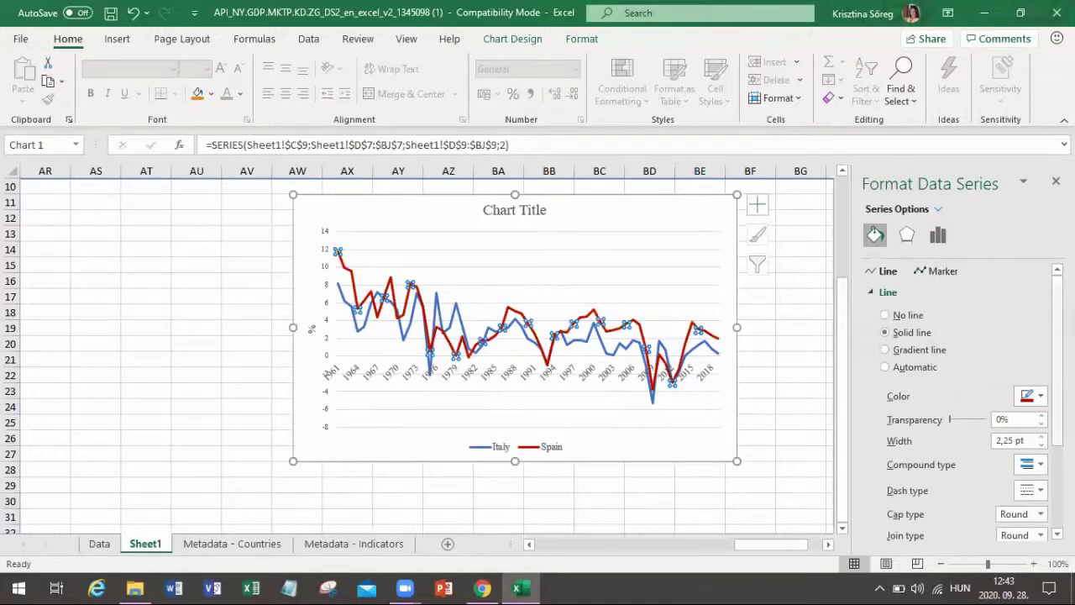
click(1040, 445)
click(1040, 445)
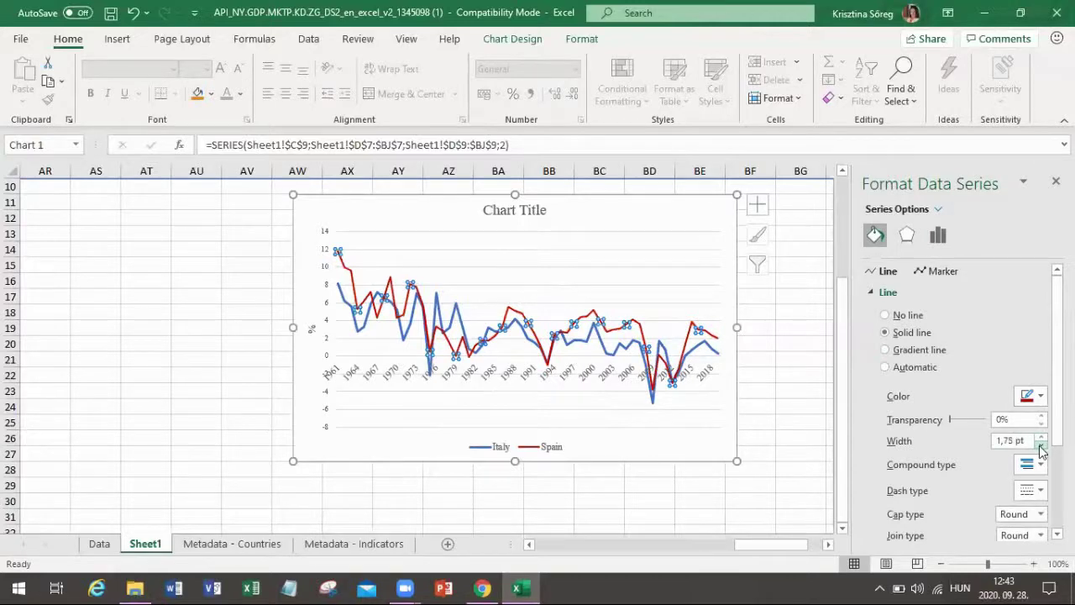
Try a round-dot dash type on the Spain series line, and settle on a short-dashed style
click(1035, 492)
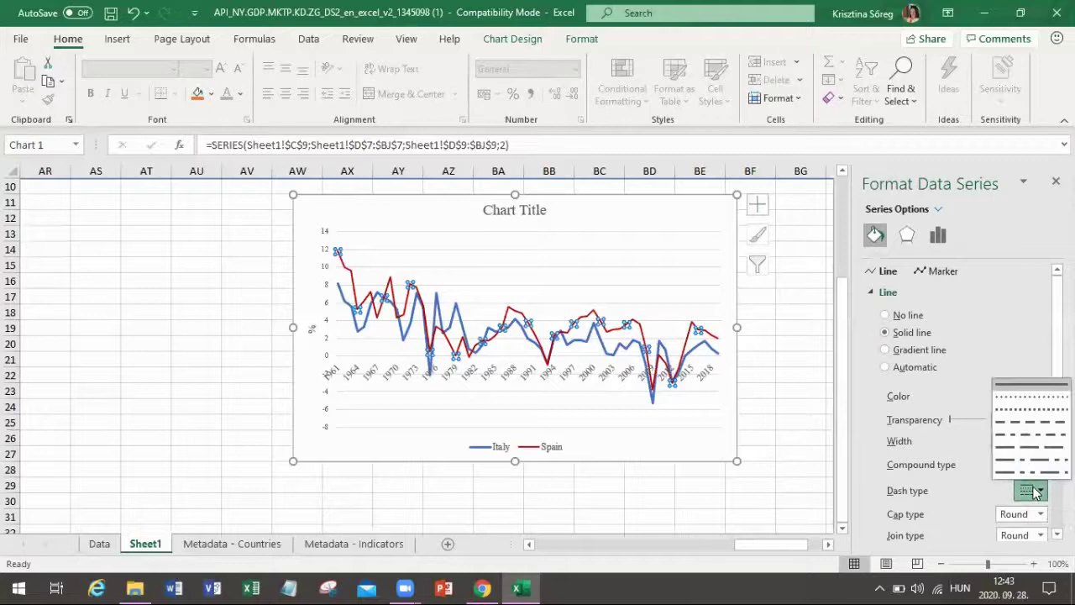
click(1038, 404)
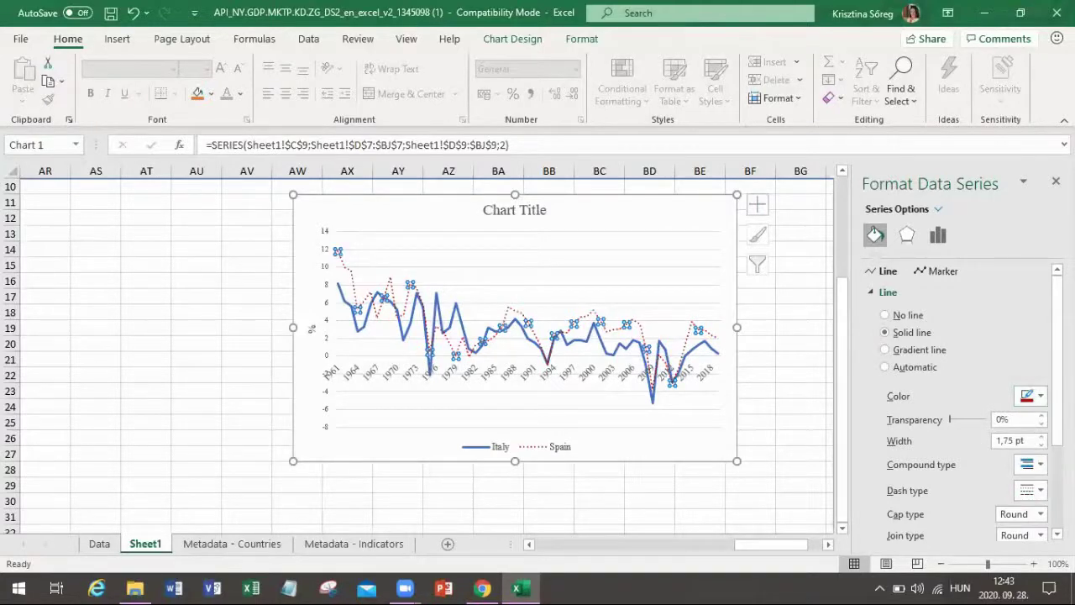
click(1030, 489)
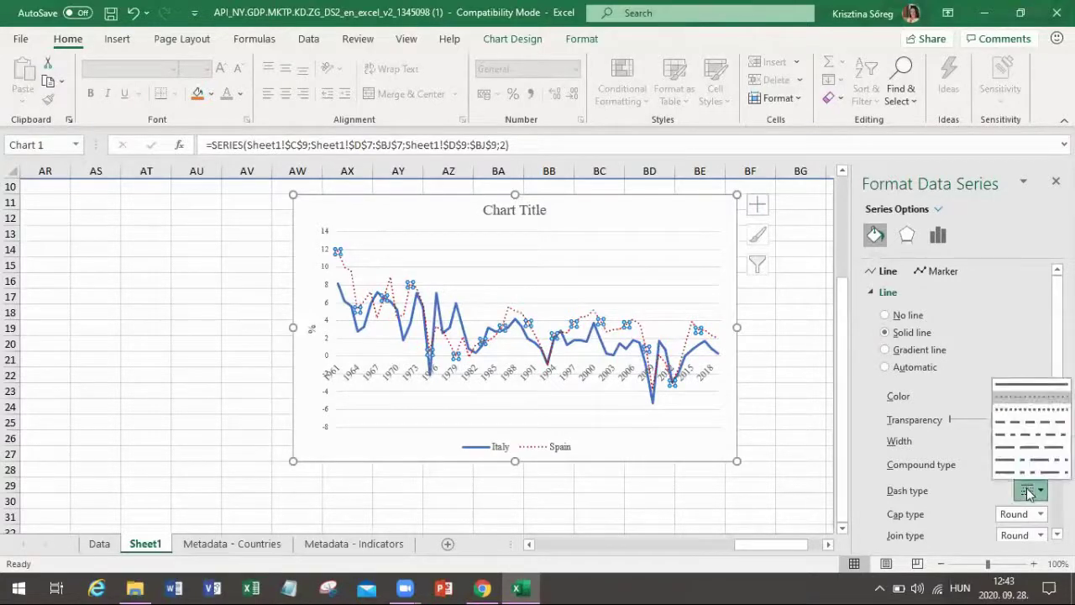
click(1033, 414)
click(777, 467)
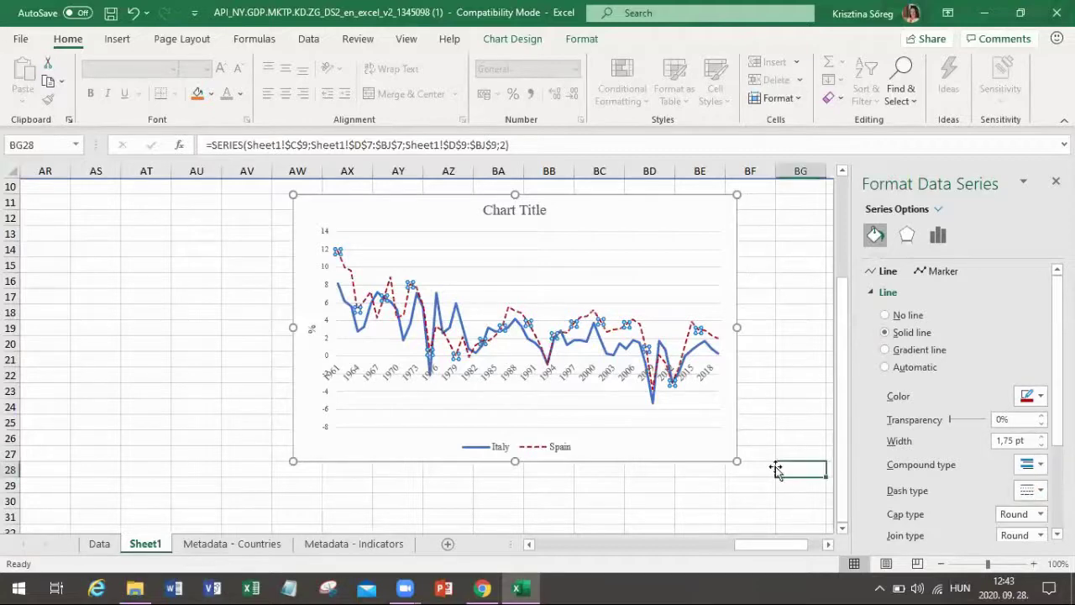
Recolour the Italy series line in the chart to light blue and set its width to 2 pt
click(605, 354)
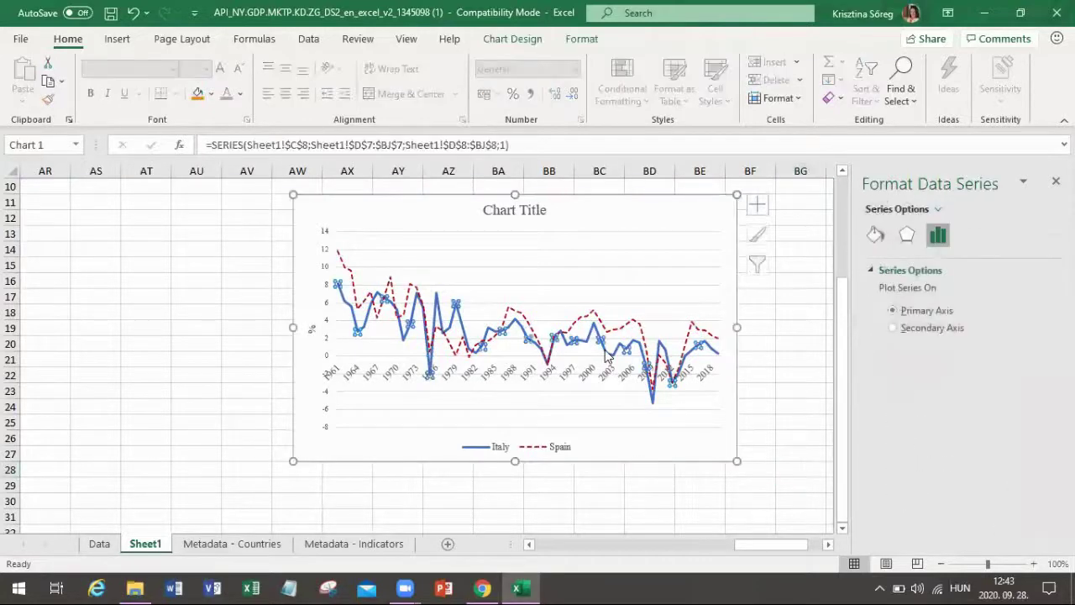
click(876, 235)
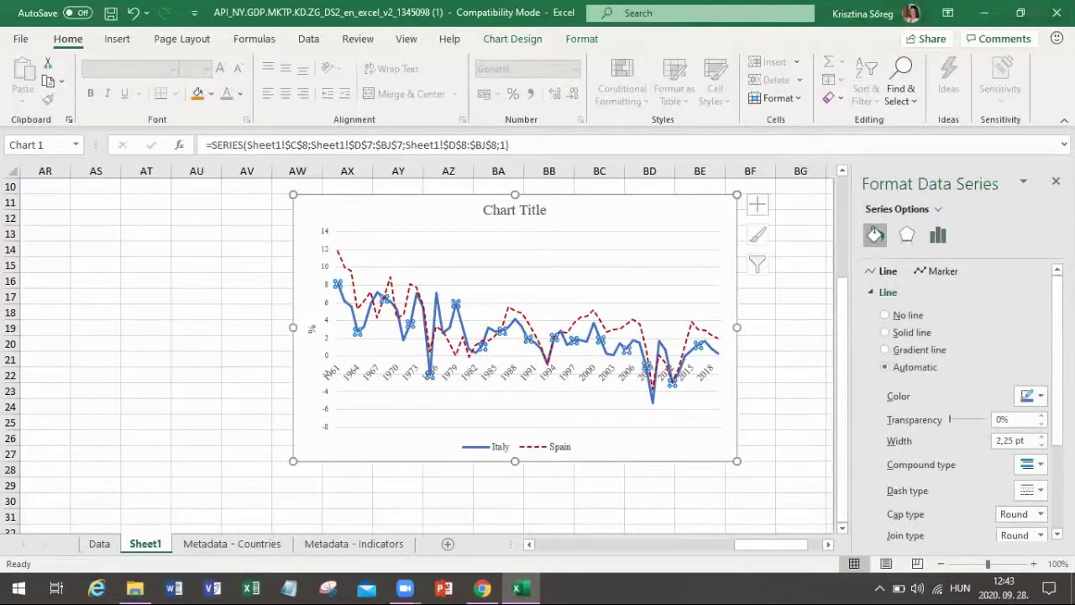
click(1041, 397)
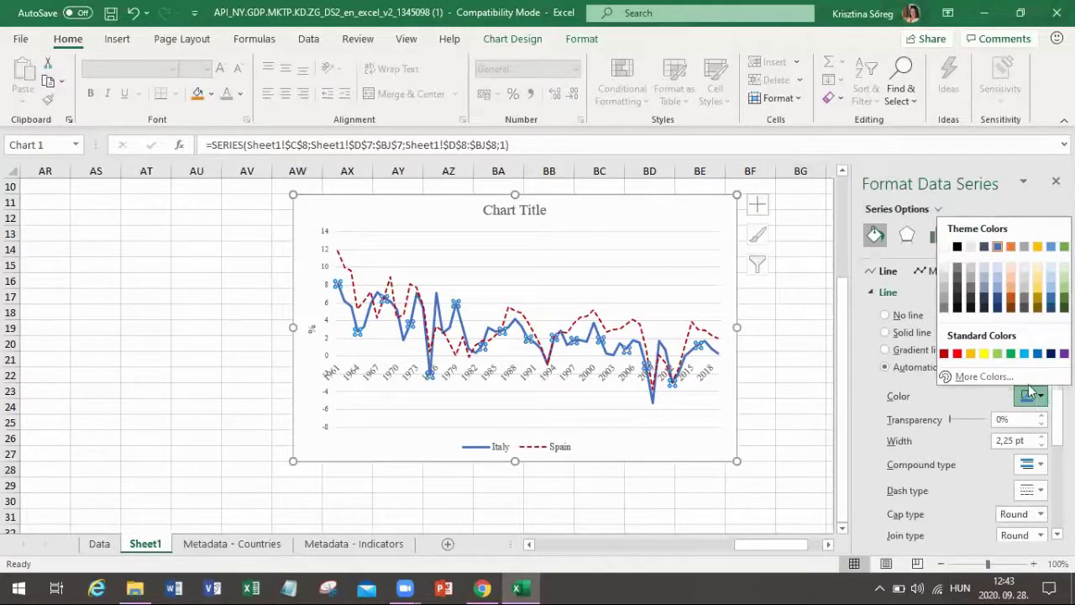
click(1028, 354)
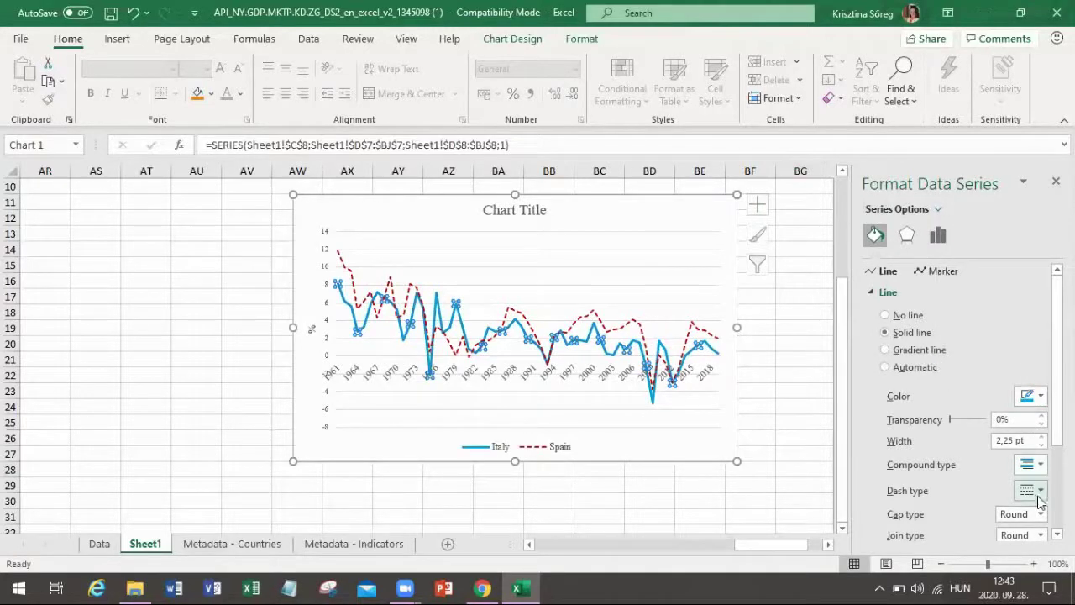
click(1041, 446)
click(1043, 437)
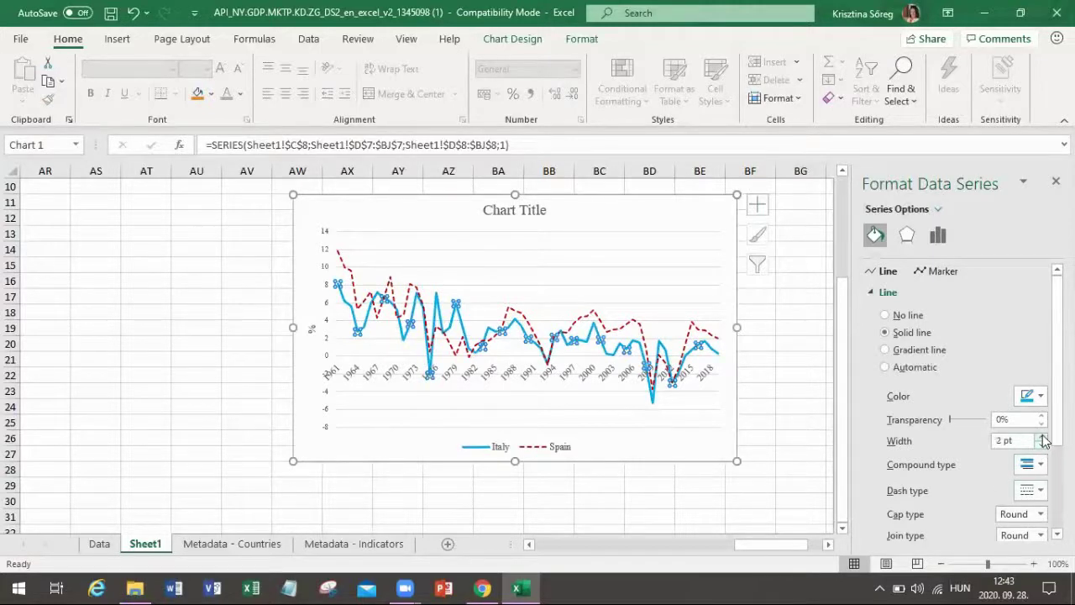
Change the Italy series line to a darker blue, try a 1,75 pt width, and return it to 2 pt
click(1041, 396)
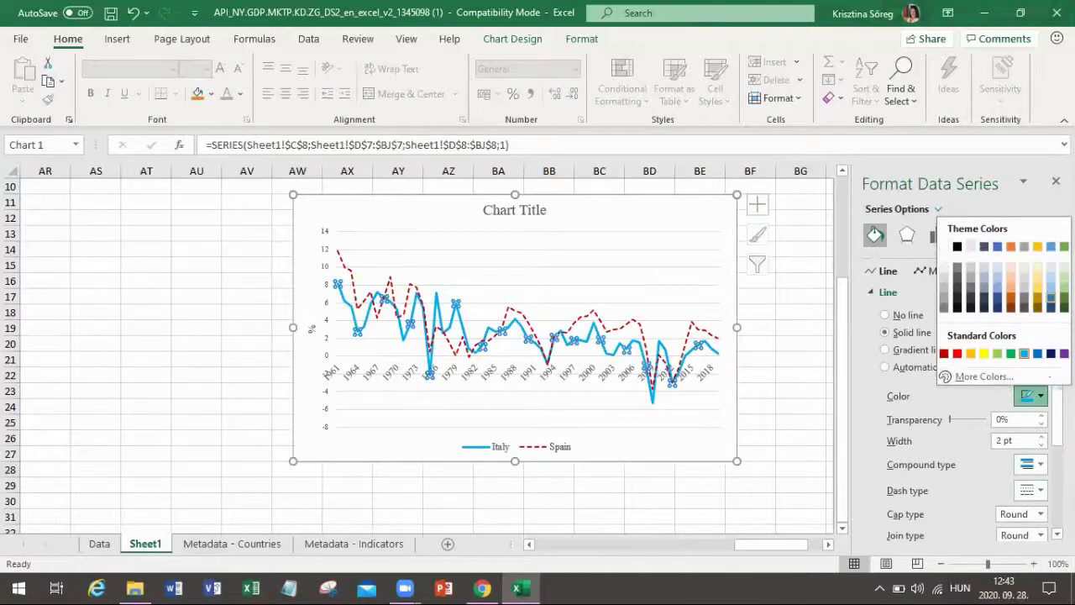
click(1024, 352)
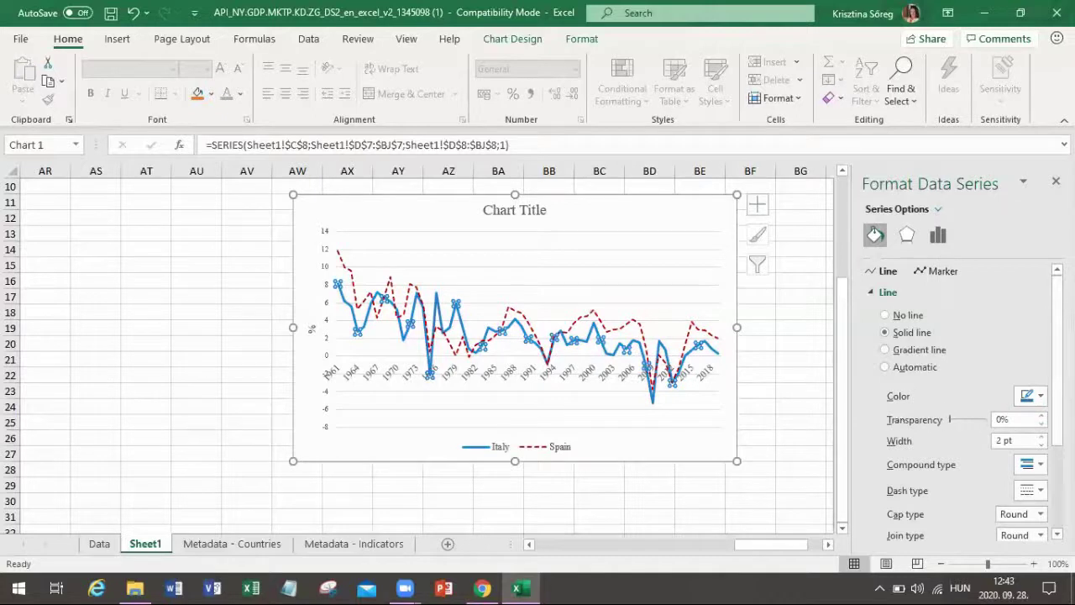
click(1042, 446)
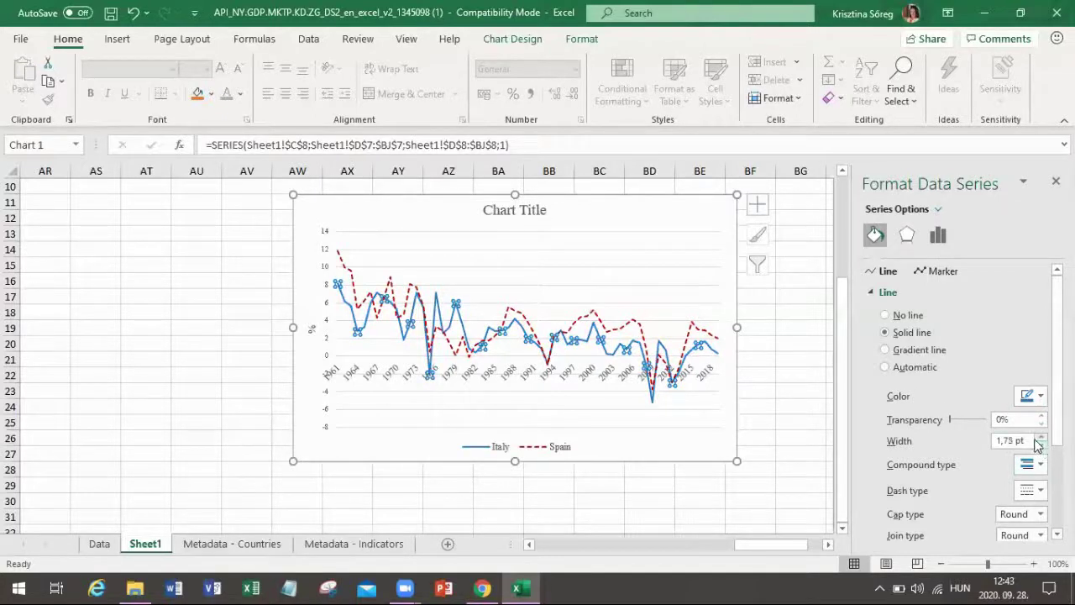
click(1039, 438)
click(799, 515)
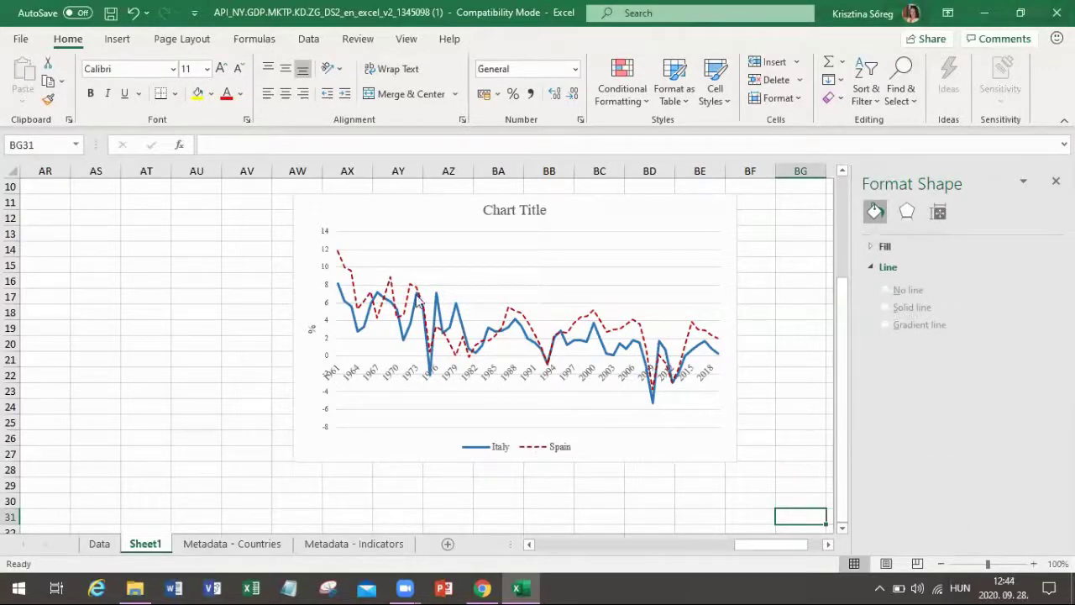
Replace the placeholder chart title with "Real GDP Growth Rate (%)"
click(538, 212)
drag(487, 211, 547, 210)
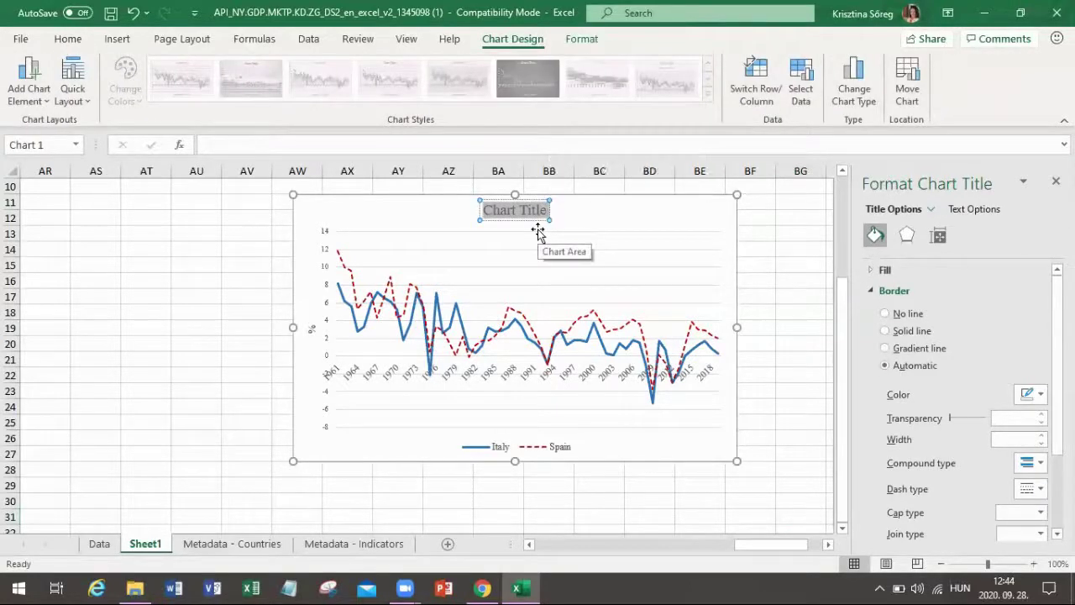
text(Real)
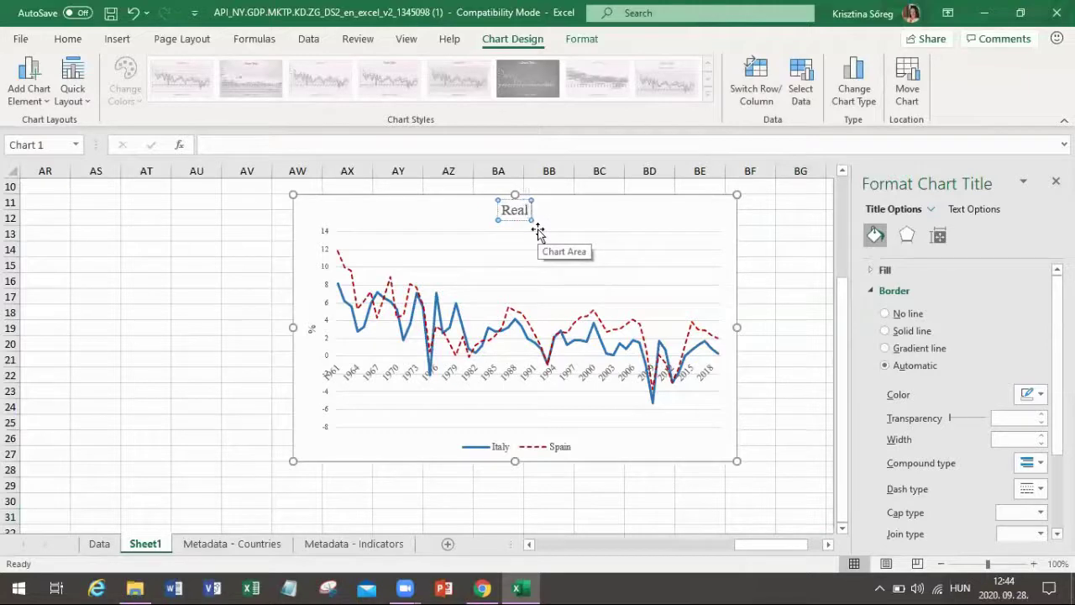
text( GDP Gro)
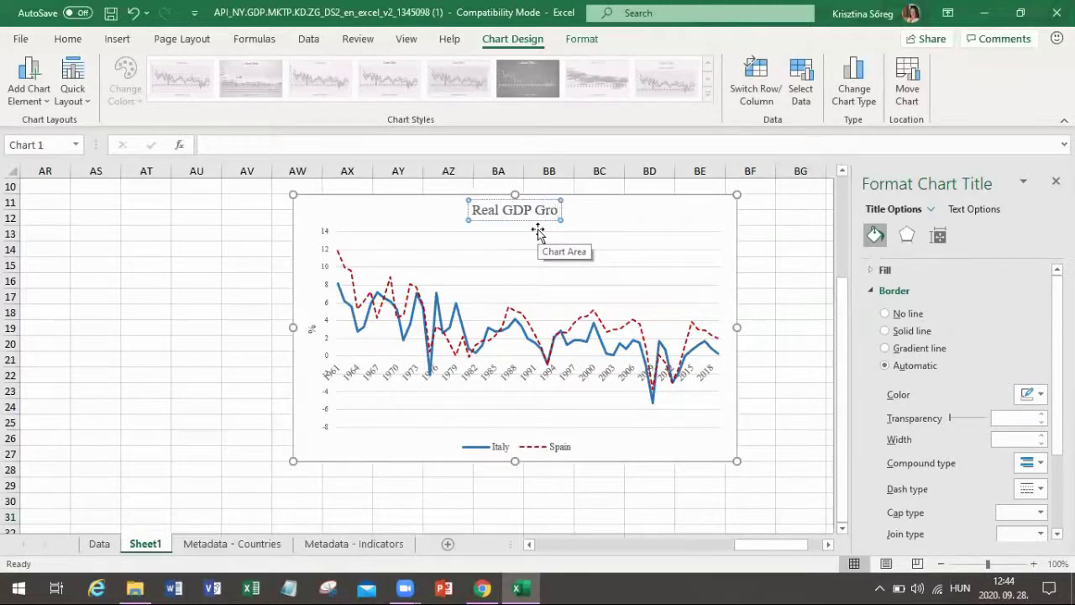
text(wth)
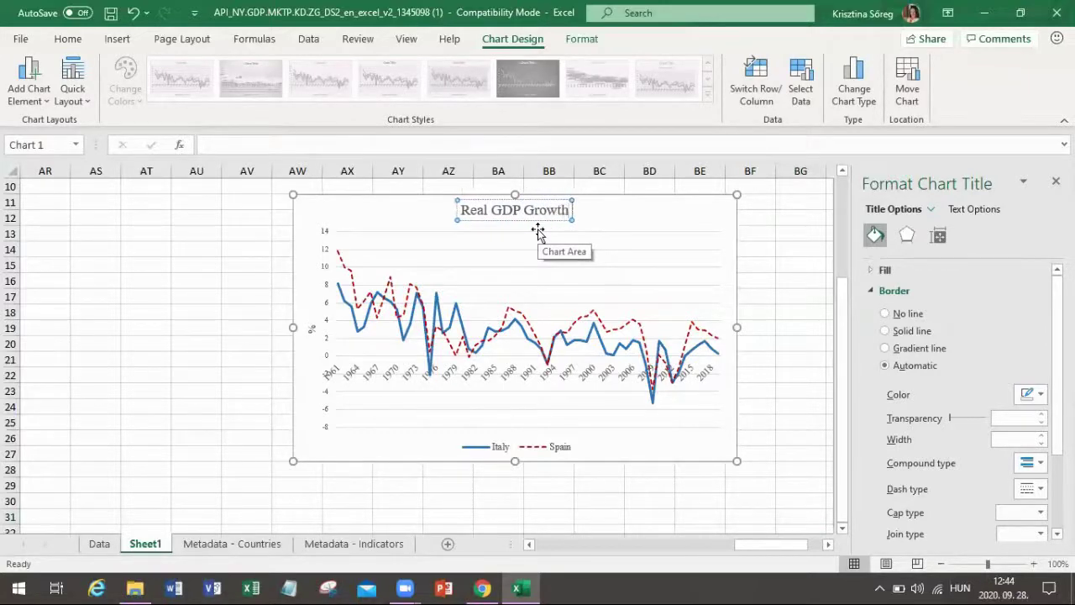
text( Rate (%))
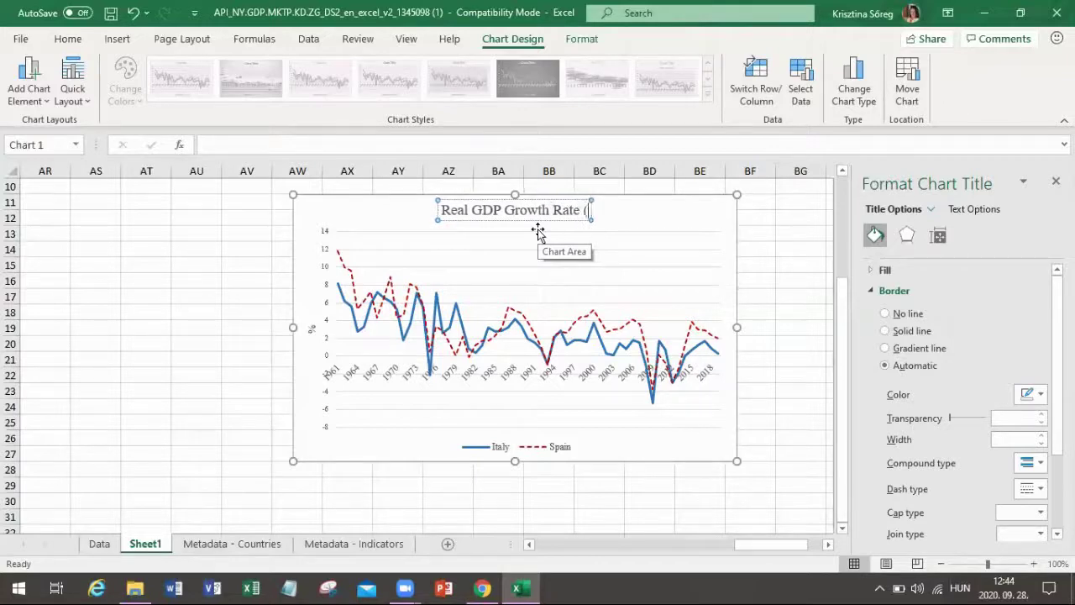
click(787, 434)
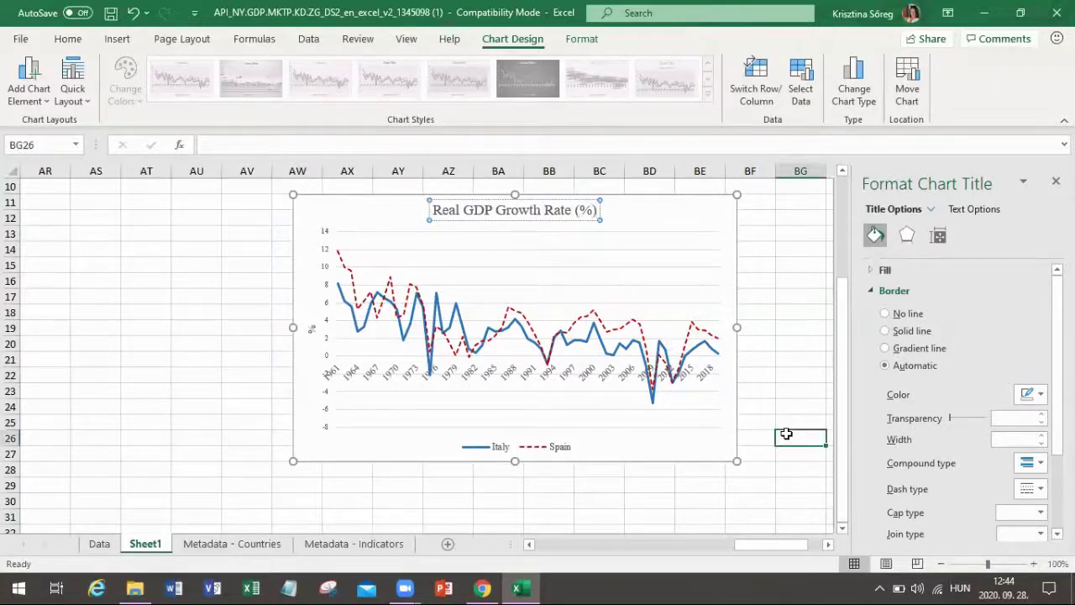
click(698, 451)
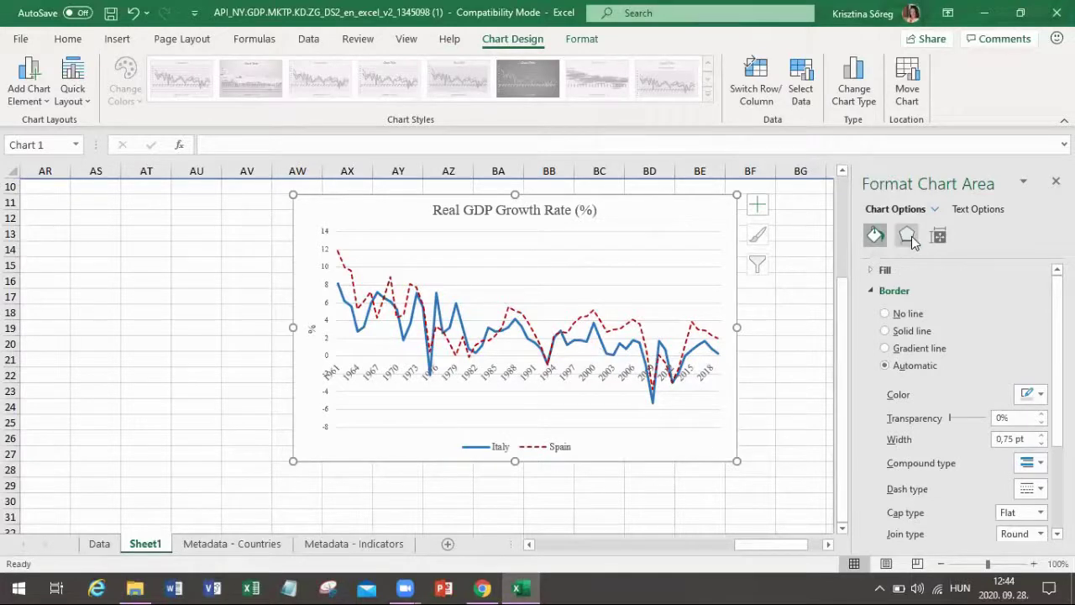
scroll(979, 330, down, 3)
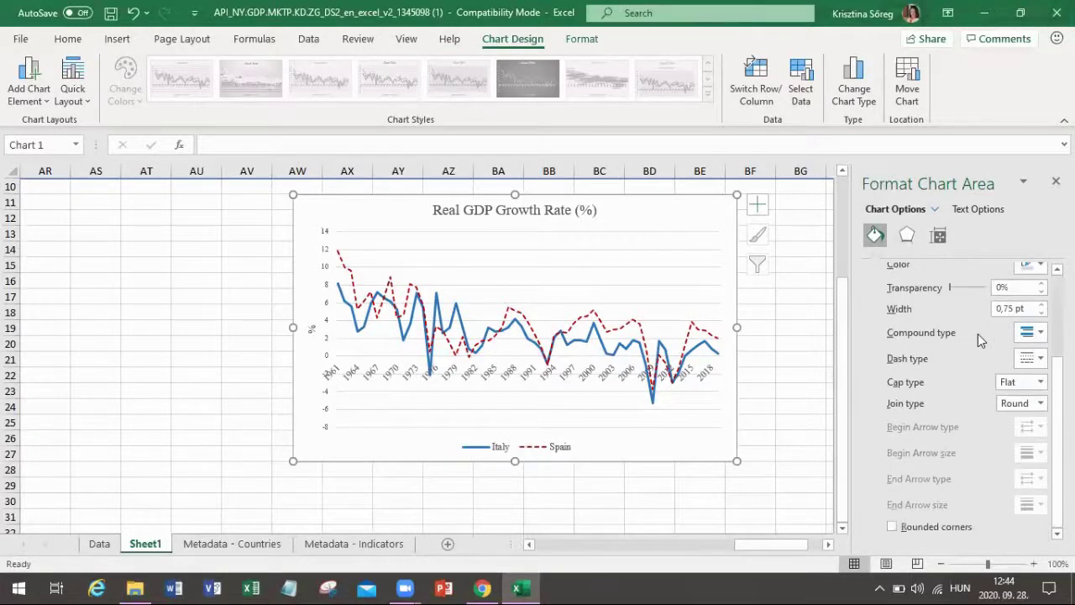
scroll(978, 334, up, 3)
click(899, 241)
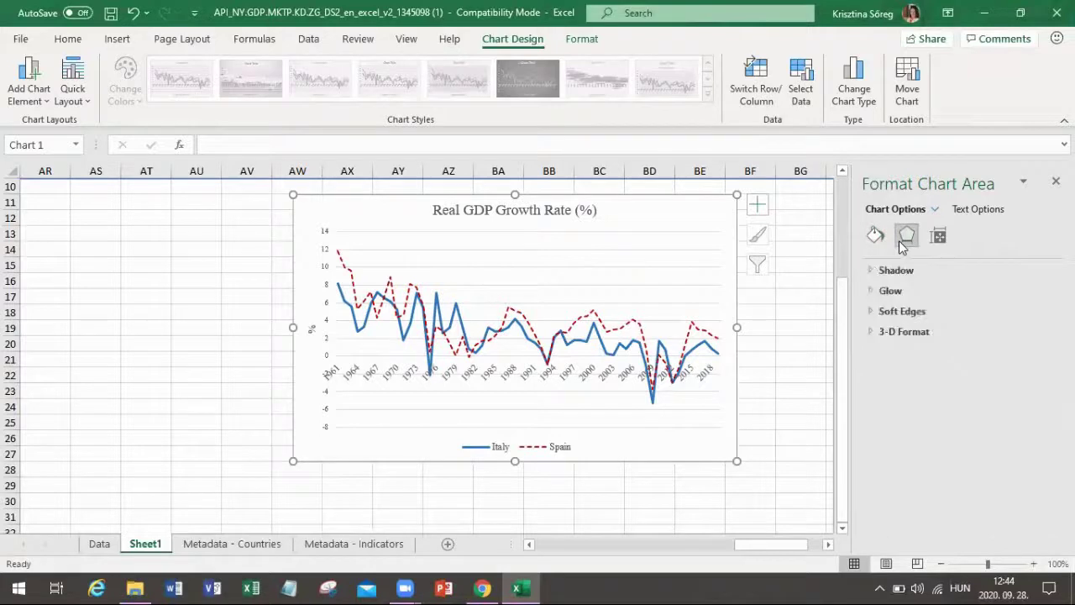
click(874, 236)
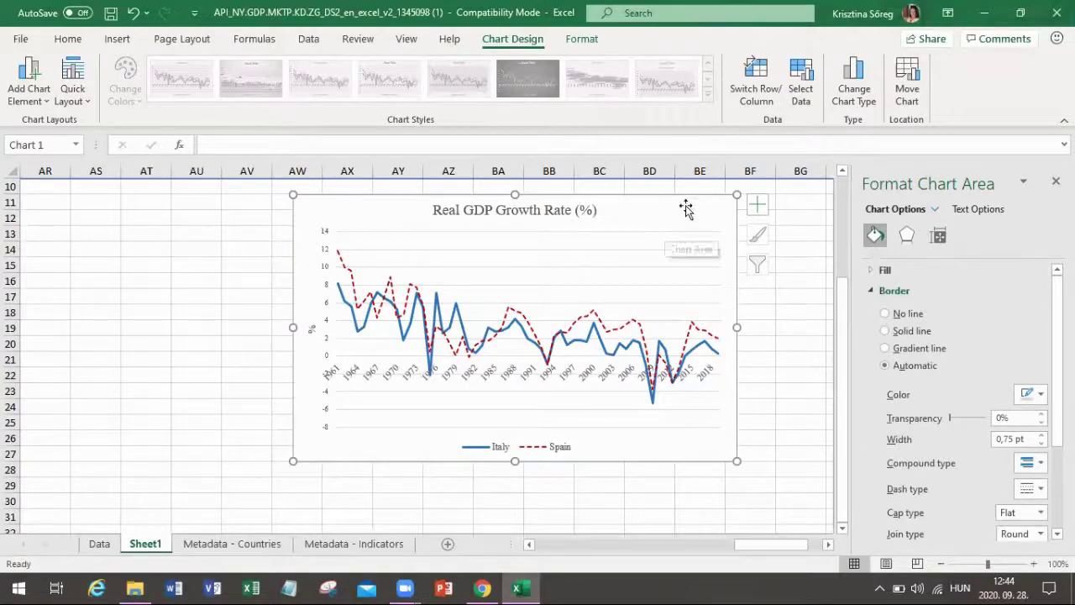
scroll(950, 331, down, 3)
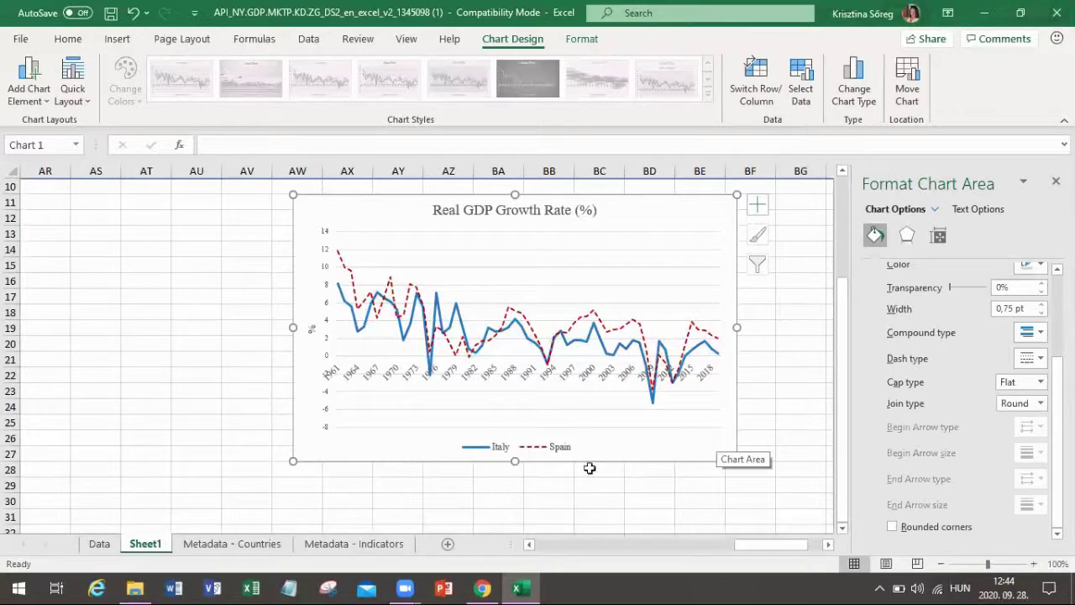
Enlarge the chart in both directions so it extends across into column BF and down to row 29
drag(515, 461, 514, 473)
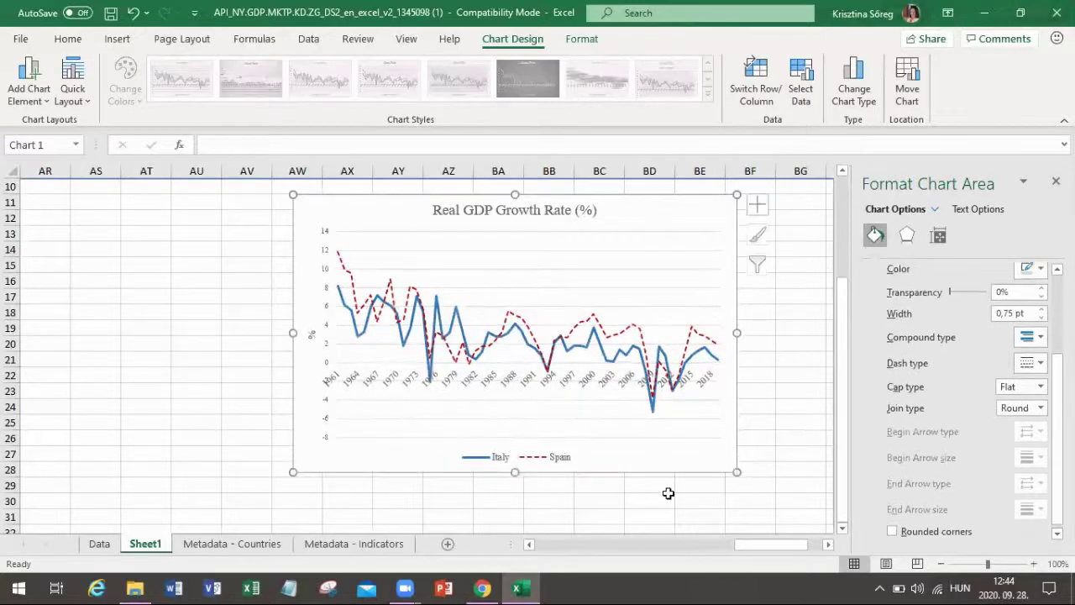
click(664, 486)
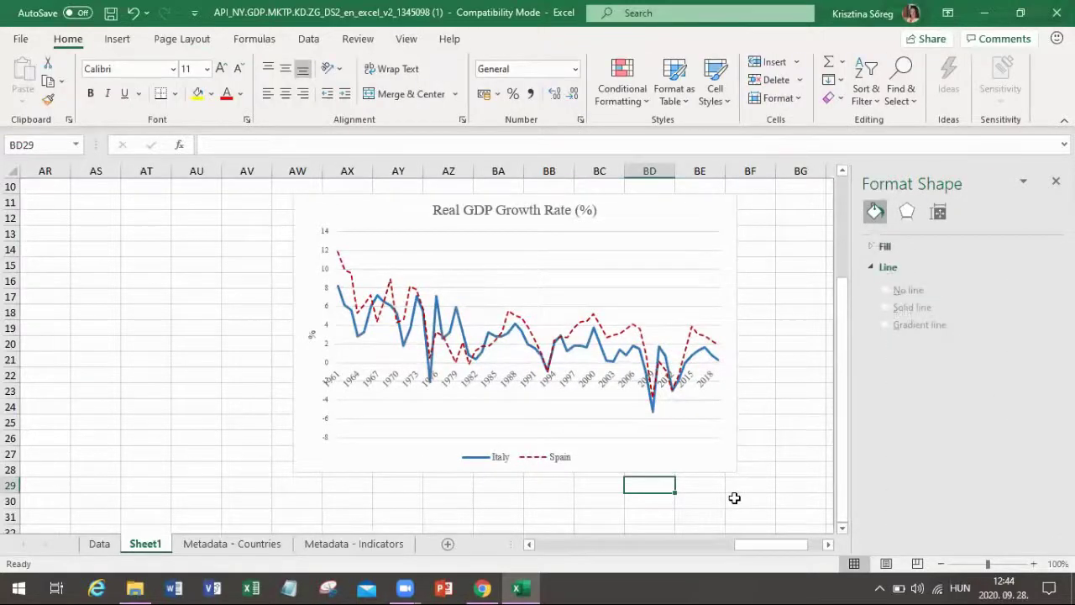
click(713, 459)
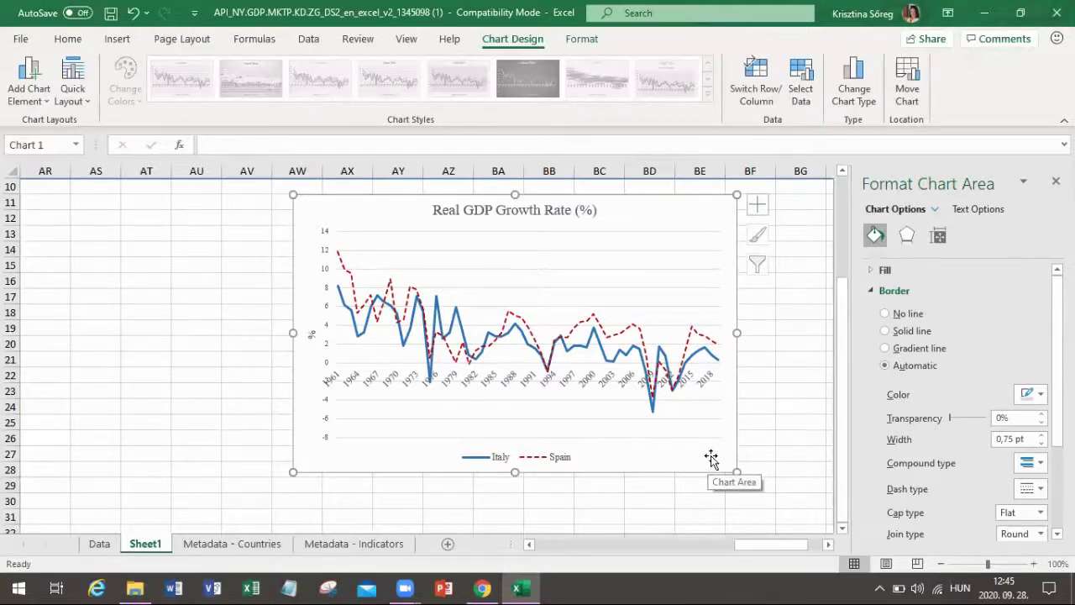
drag(737, 333, 764, 333)
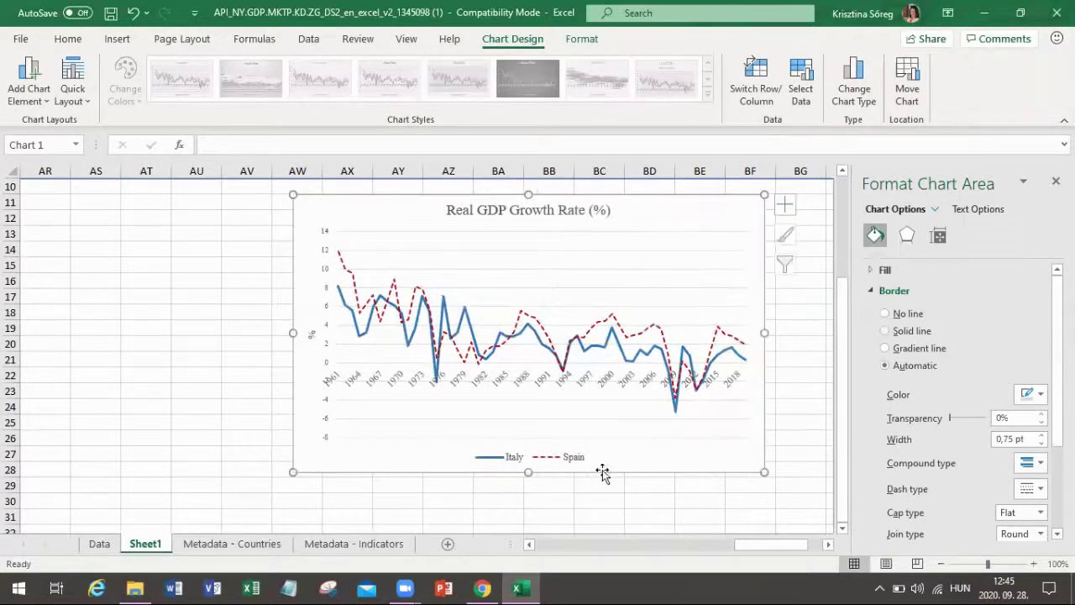
drag(528, 472, 536, 489)
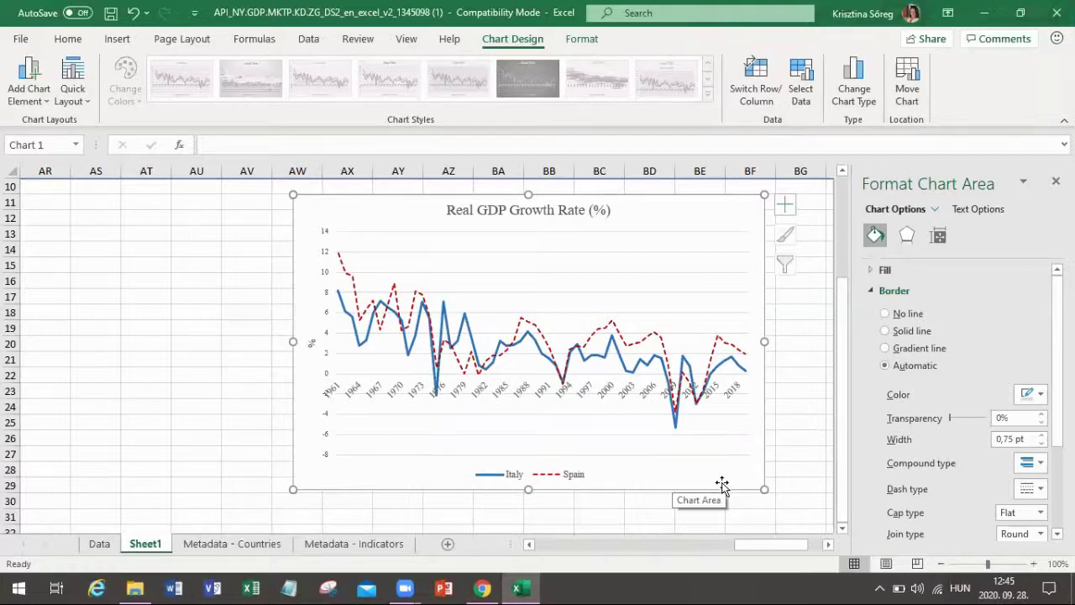
click(201, 385)
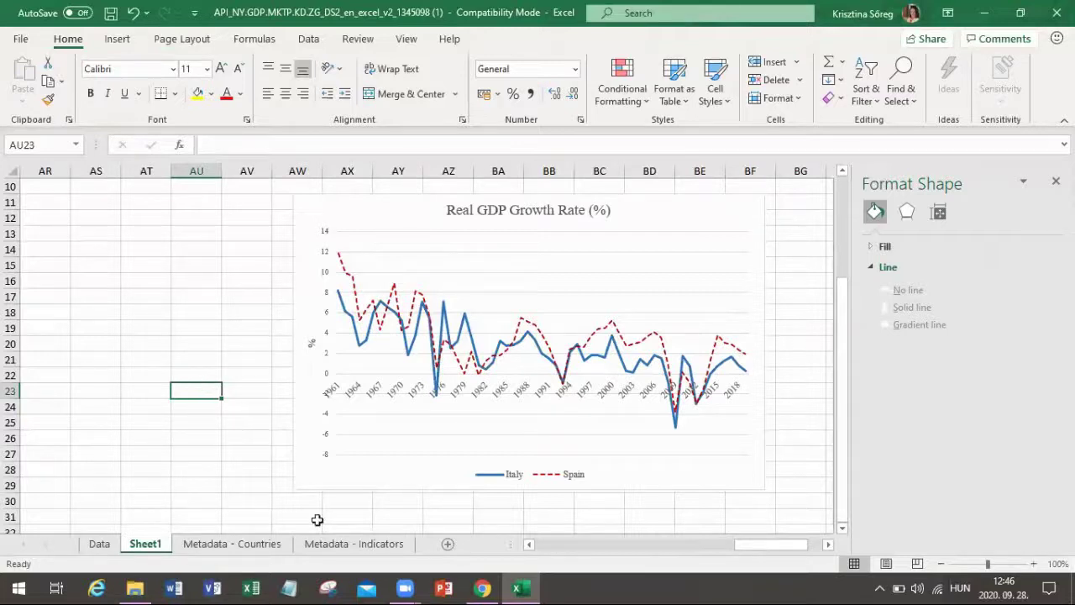
click(406, 586)
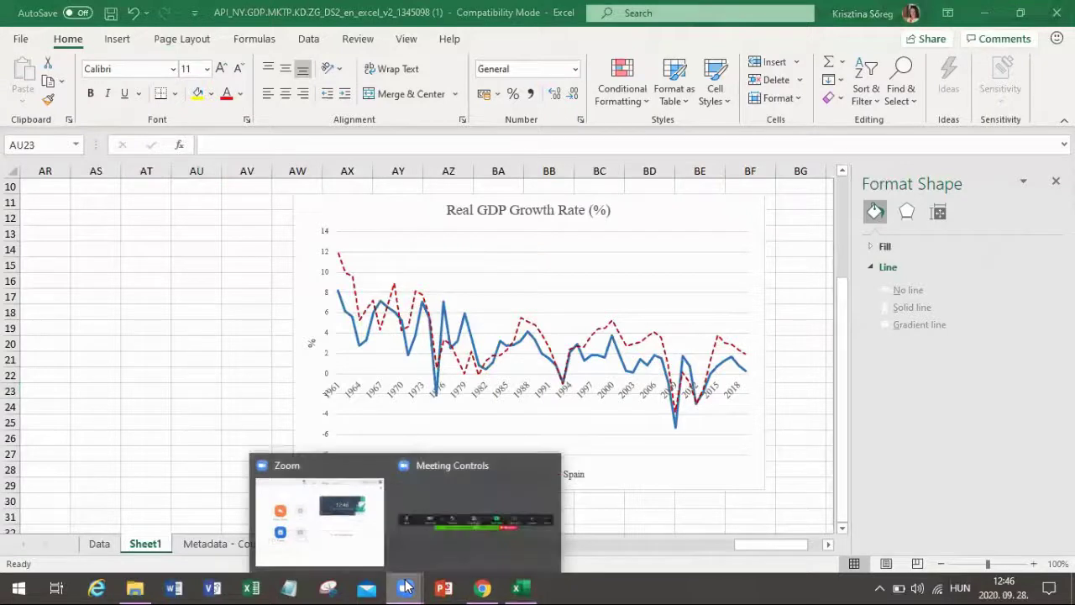